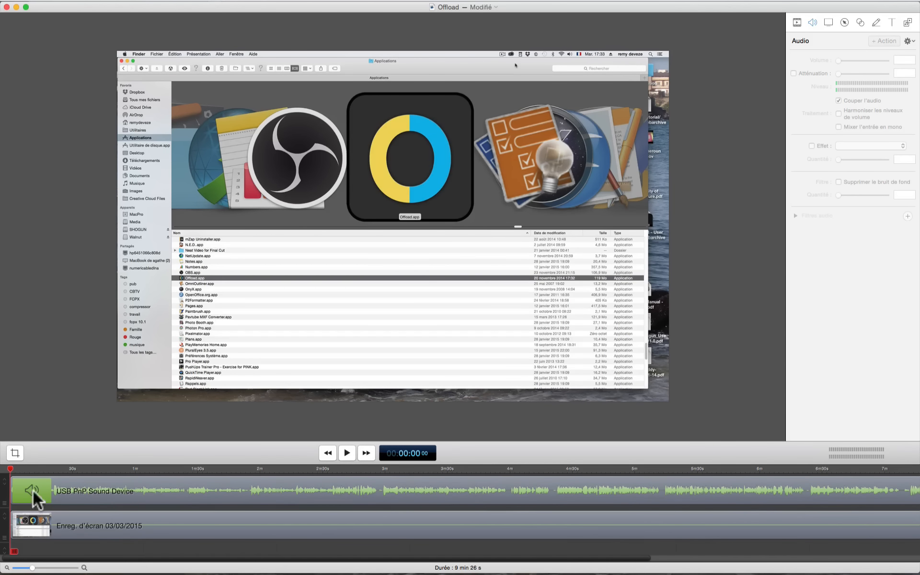
- Play the start of the recording and place the playhead at about 22 frames, just before the voice begins
click(10, 468)
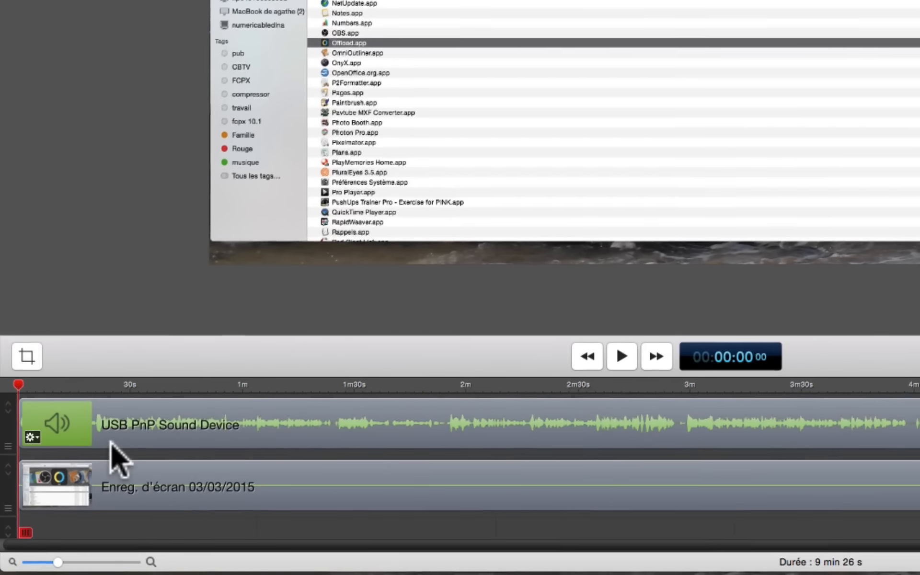
key(space)
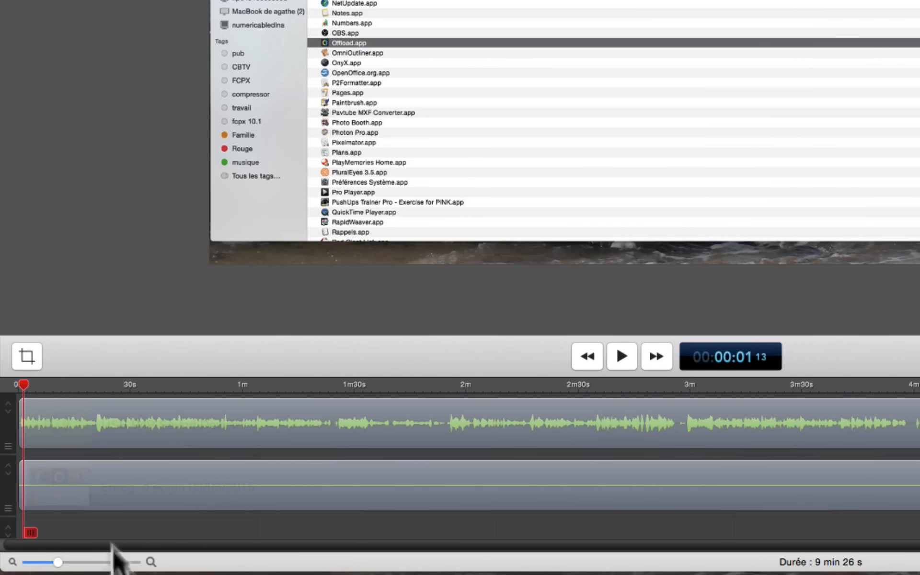
drag(59, 561, 106, 562)
drag(178, 385, 81, 399)
key(space)
key(space)
drag(137, 386, 99, 405)
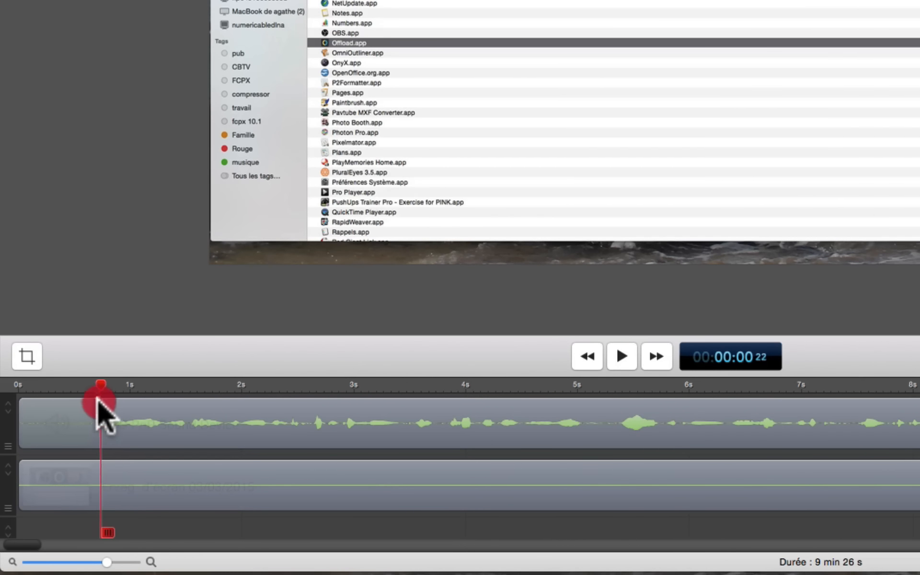
- Split the audio and screen recording clips at the playhead and delete both leading segments
click(86, 426)
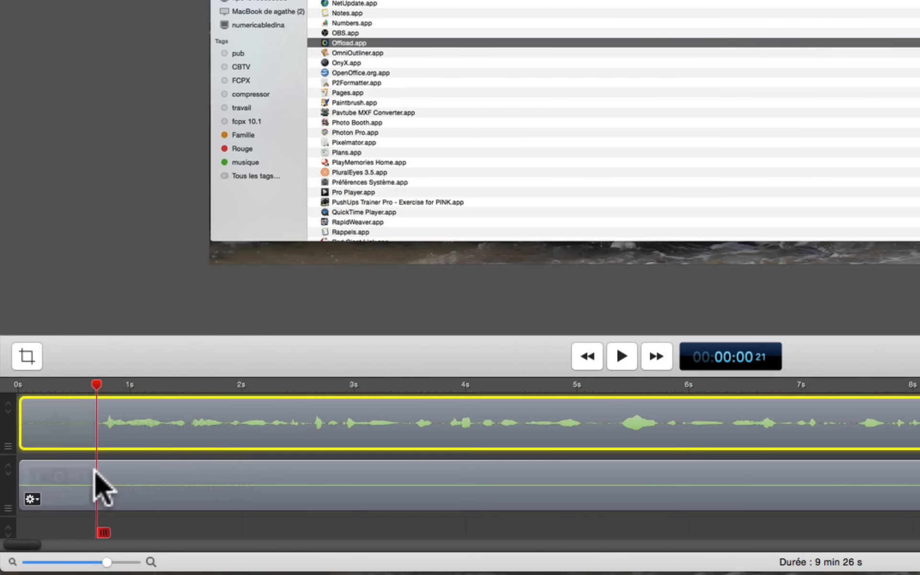
click(94, 472)
shift+click(86, 436)
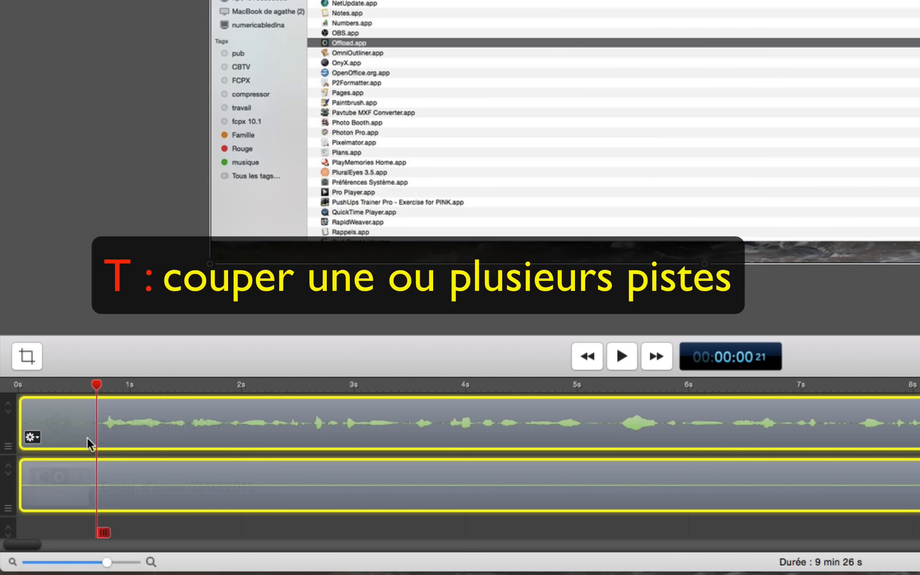
key(t)
shift+click(53, 489)
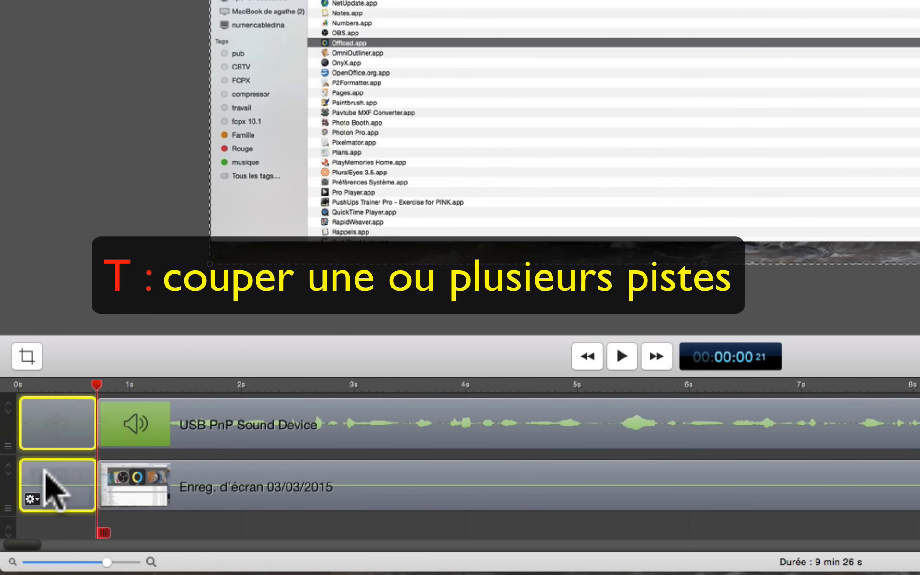
key(Delete)
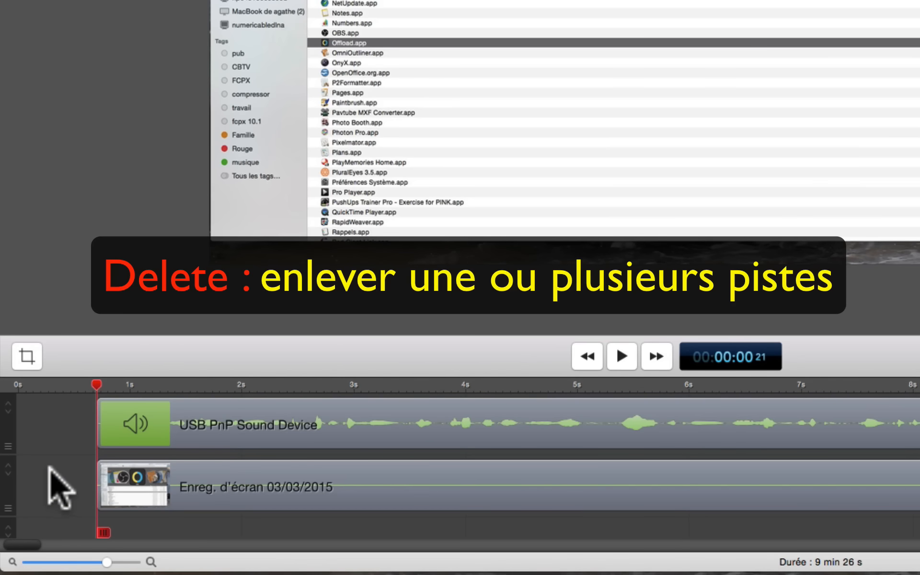
- Move both remaining clips together to the start of the timeline and play the opening
click(86, 419)
drag(86, 419, 162, 510)
drag(201, 480, 17, 422)
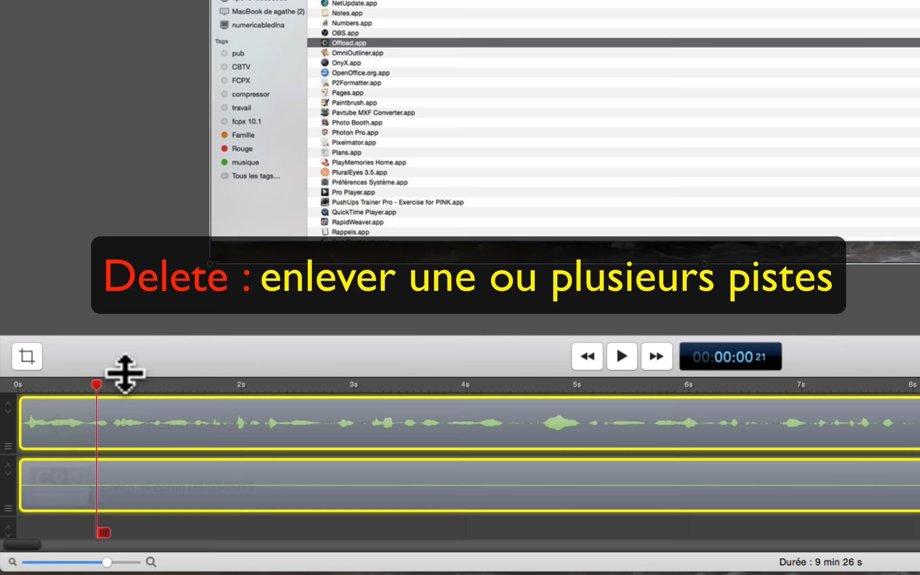
drag(94, 384, 10, 403)
key(space)
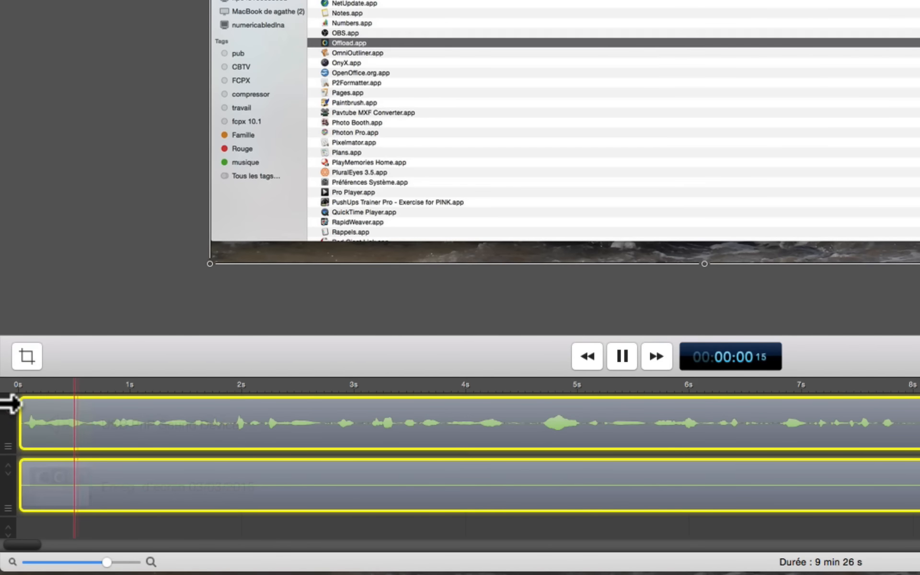
key(space)
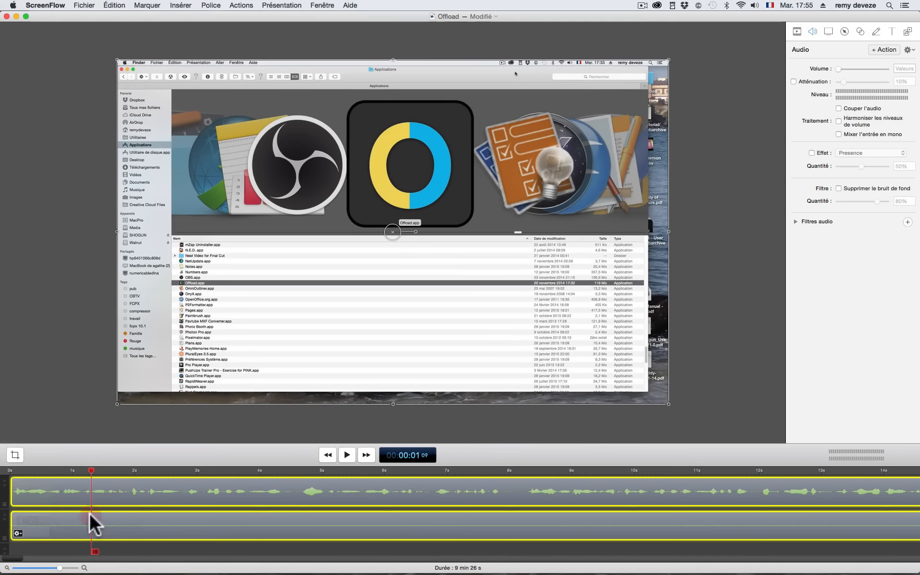
- Select only the screen recording clip and stretch it past the canvas's upper, lower and right edges to crop out the surroundings
click(127, 544)
click(105, 525)
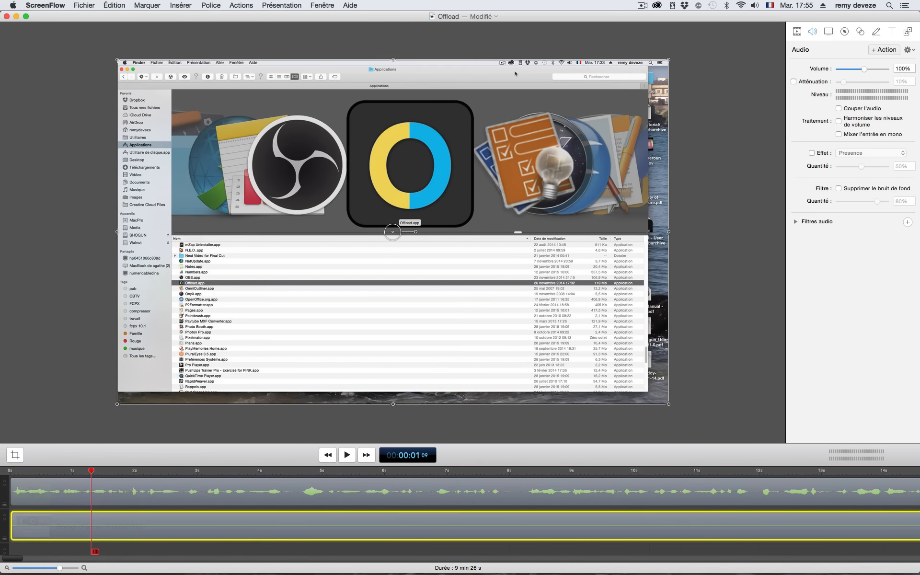
click(392, 56)
drag(393, 52, 393, 50)
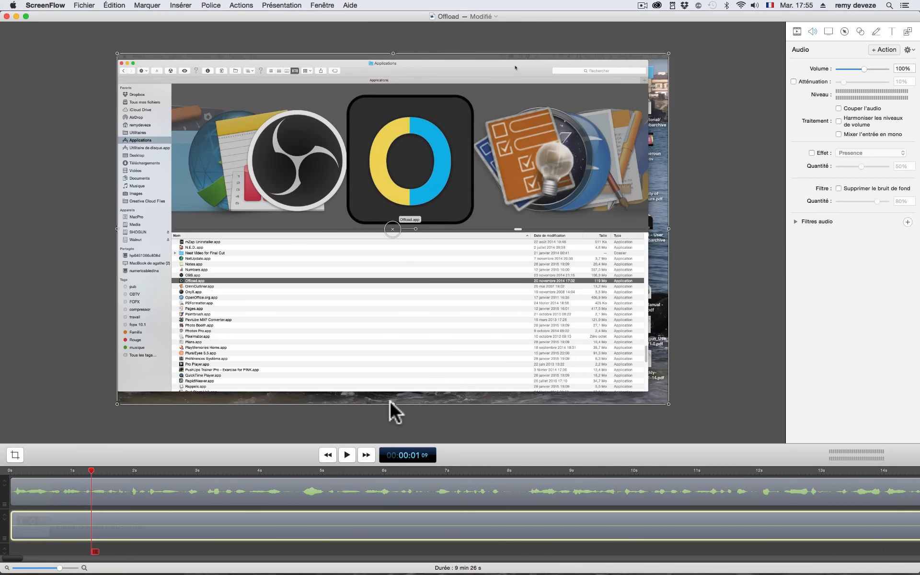
drag(391, 403, 393, 415)
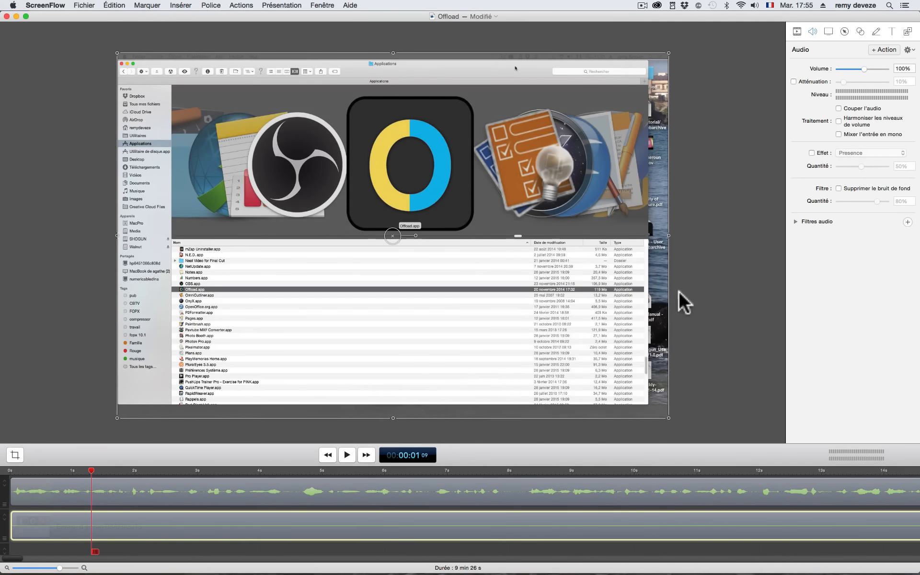
drag(668, 236, 691, 239)
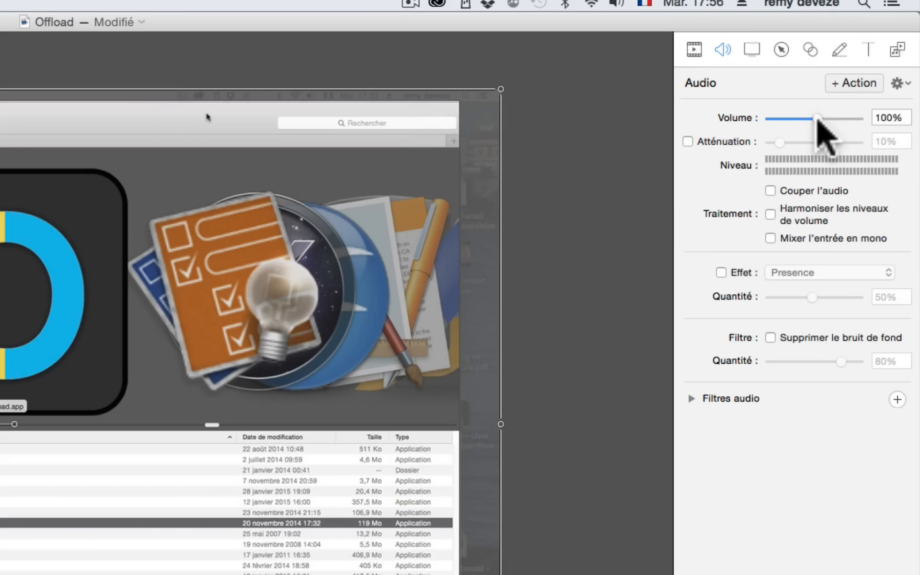
- Set the screen recording clip's volume to 82% and its pointer zoom to 296%
drag(817, 118, 810, 119)
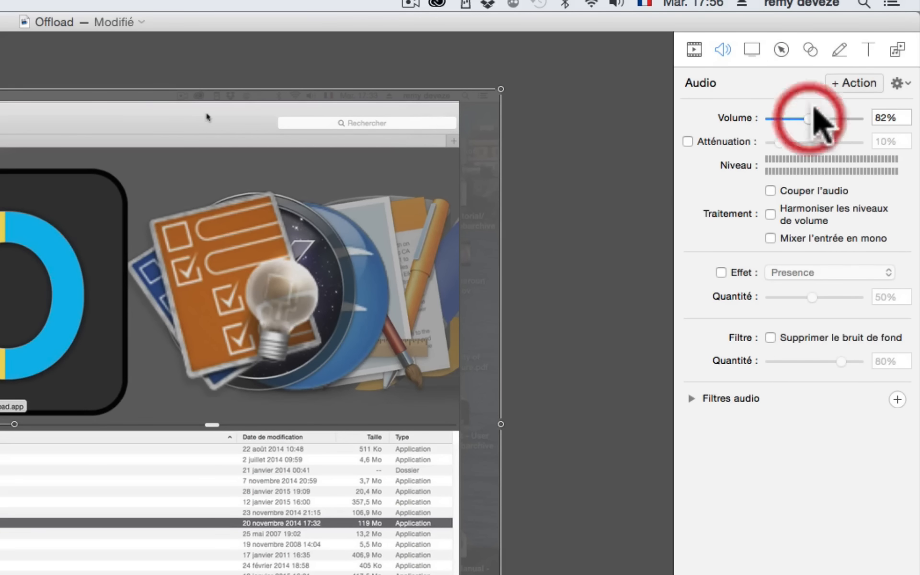
click(753, 54)
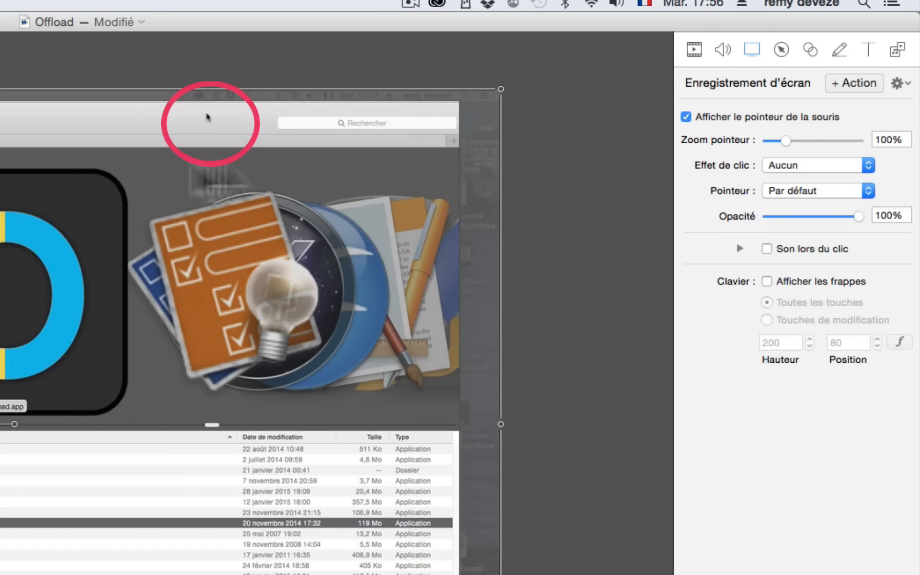
drag(796, 141, 823, 139)
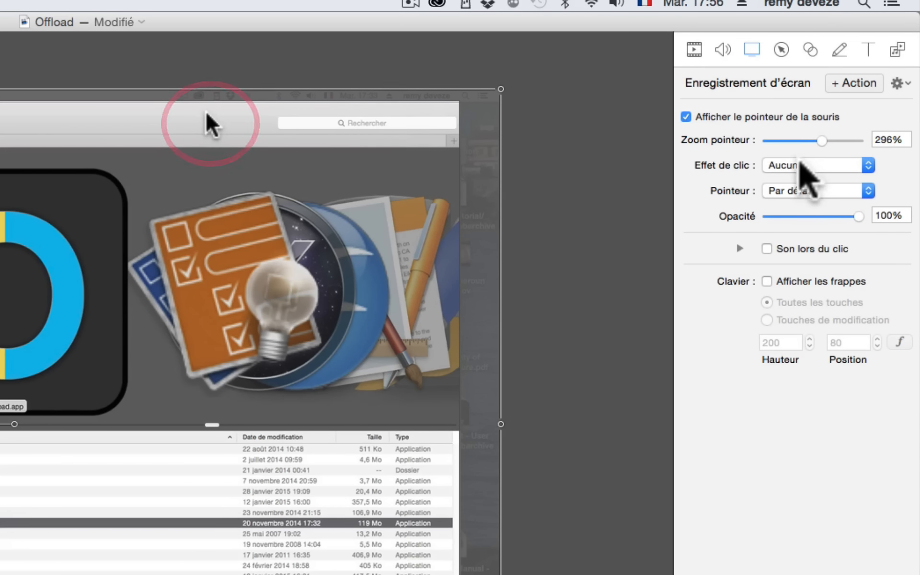
- Set the pointer's click effect to Radar and enable the click sound for the screen recording
click(799, 163)
click(784, 179)
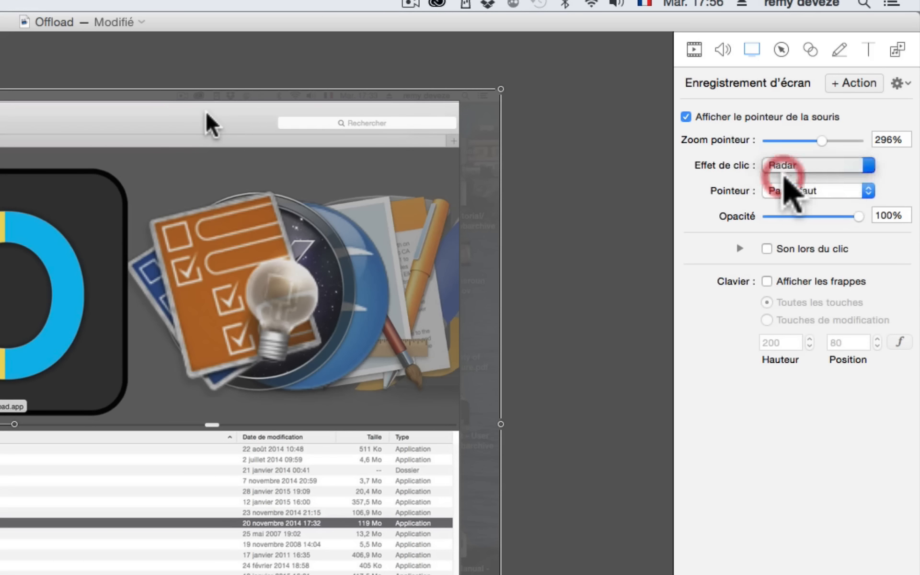
click(768, 248)
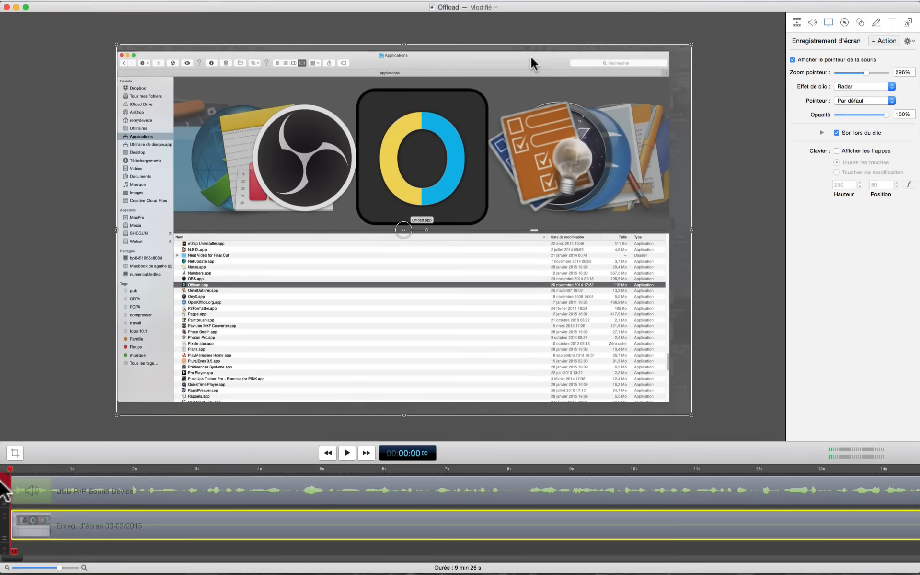
- Add a new text clip at the start of the timeline
click(3, 483)
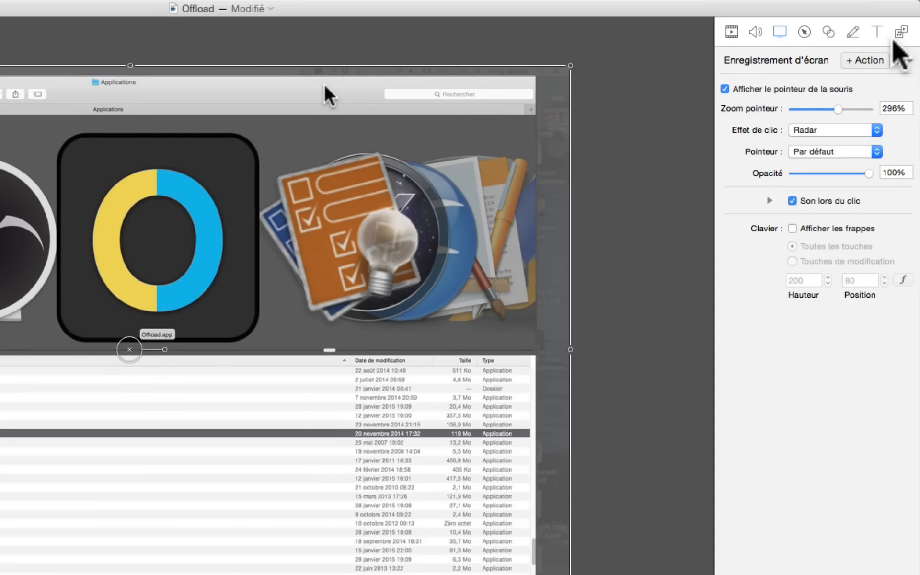
click(875, 32)
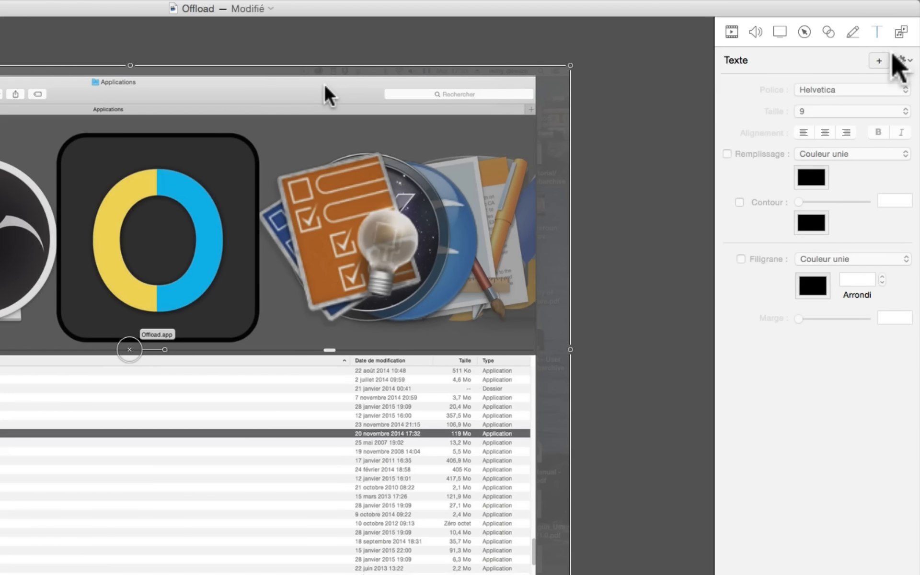
click(880, 61)
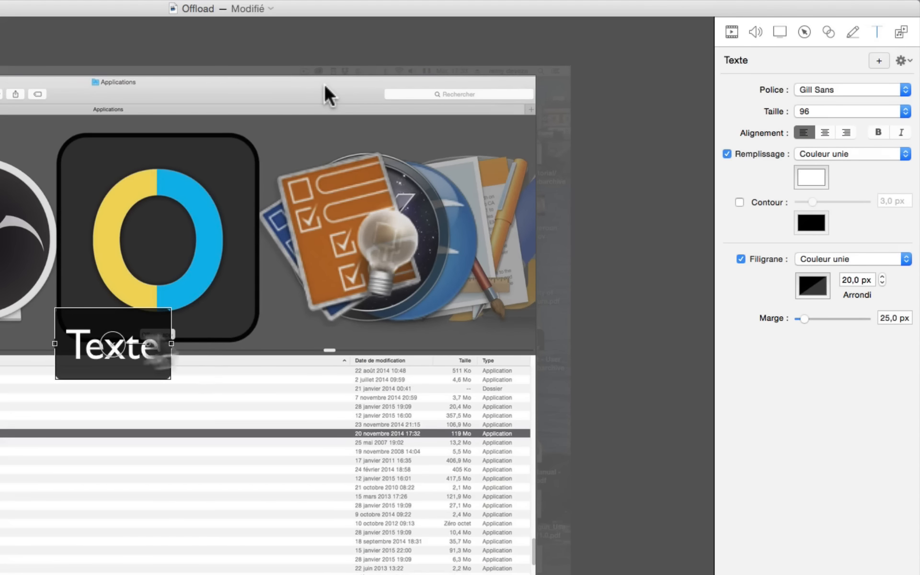
- Replace the text clip's placeholder with "Offload : sécurisez vos images pendant le tpune ge"
click(141, 341)
drag(160, 342, 72, 348)
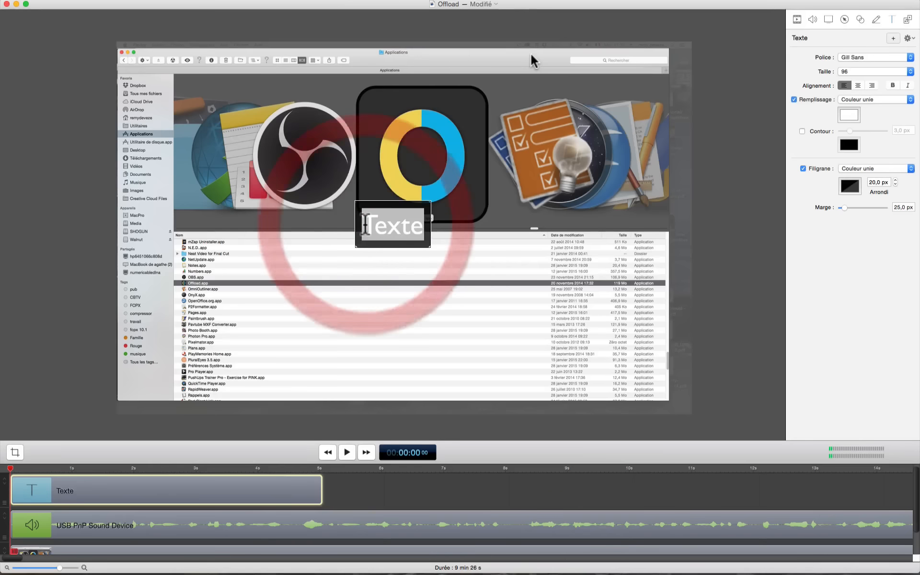
text(Off)
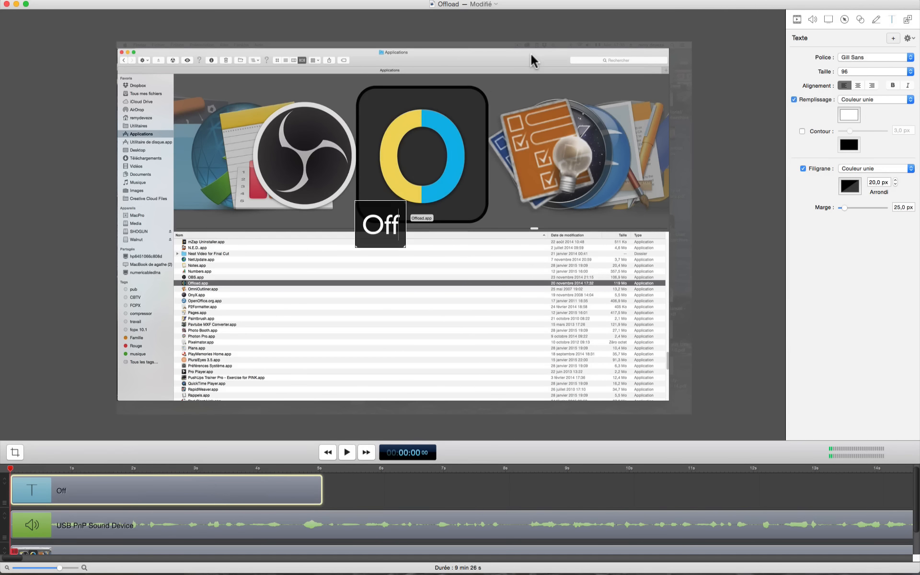
text(load : sé)
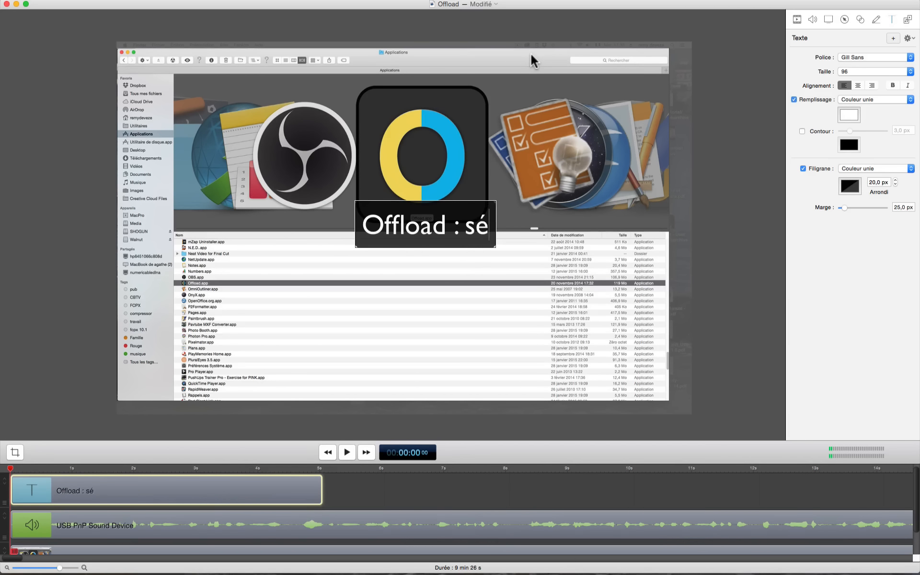
text(curisez )
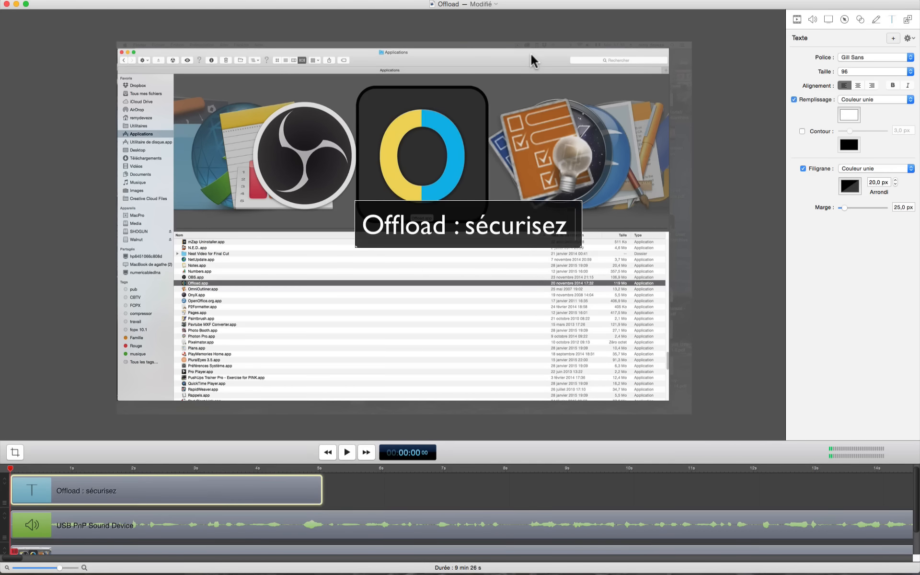
text(vos car)
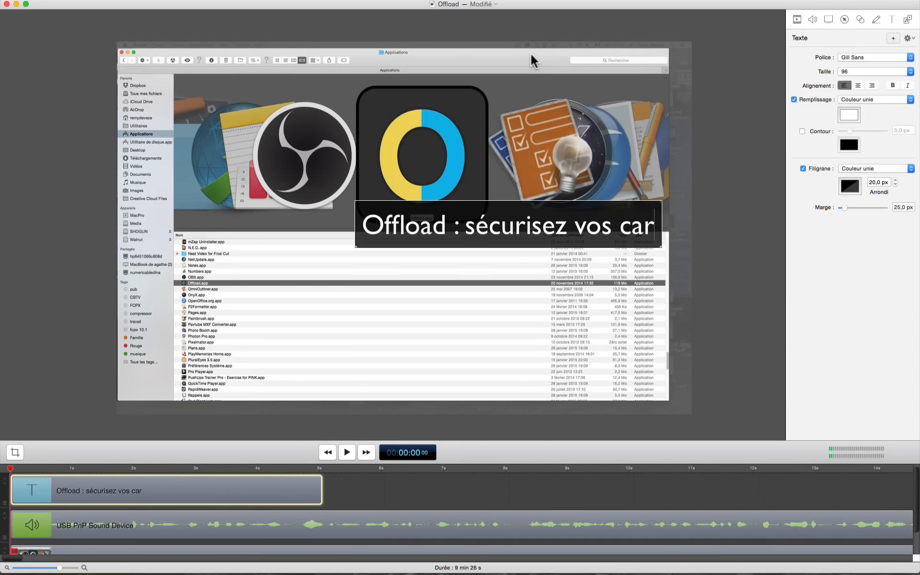
key(BackSpace)
key(BackSpace)
key(BackSpace)
key(BackSpace)
text(im)
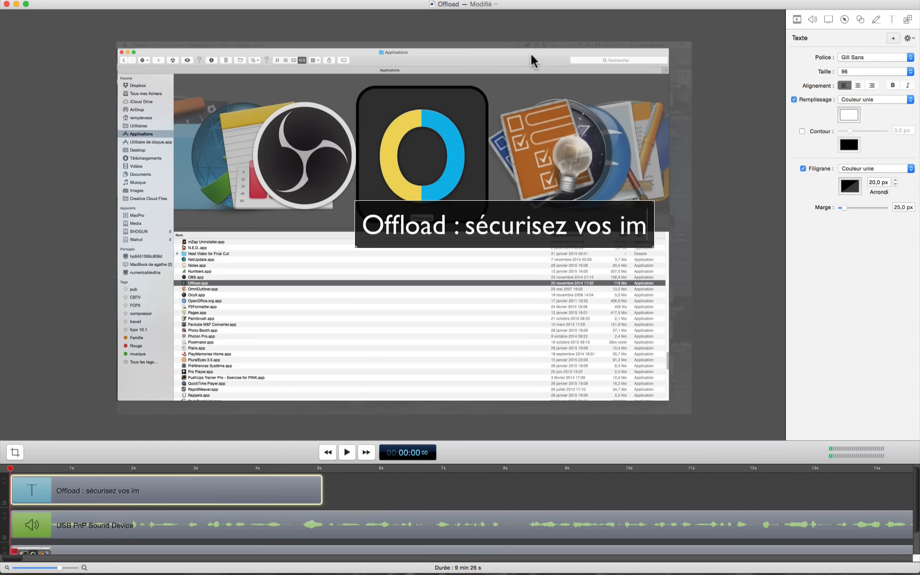
text(ages pendant le tpune ge)
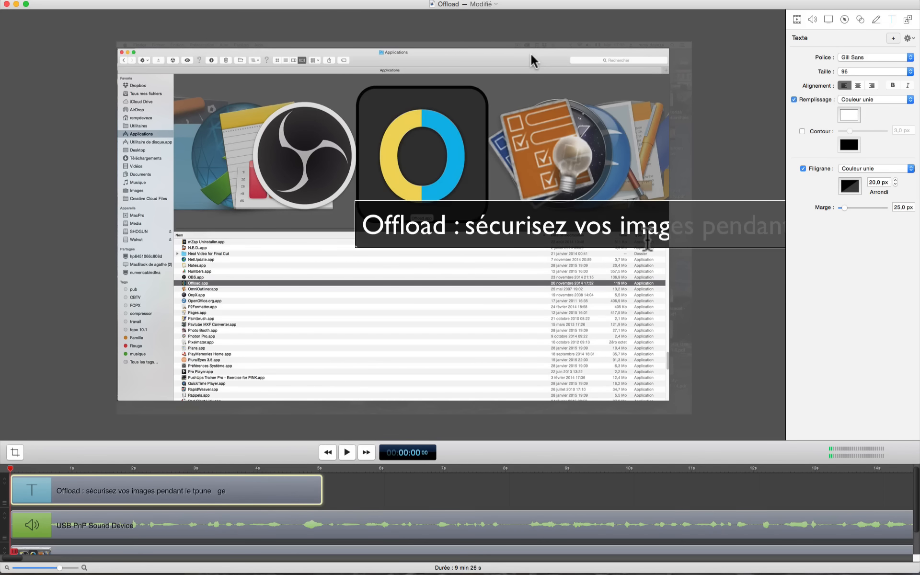
- Move the title up to the middle of the icon preview area and insert a line break after "images"
click(191, 482)
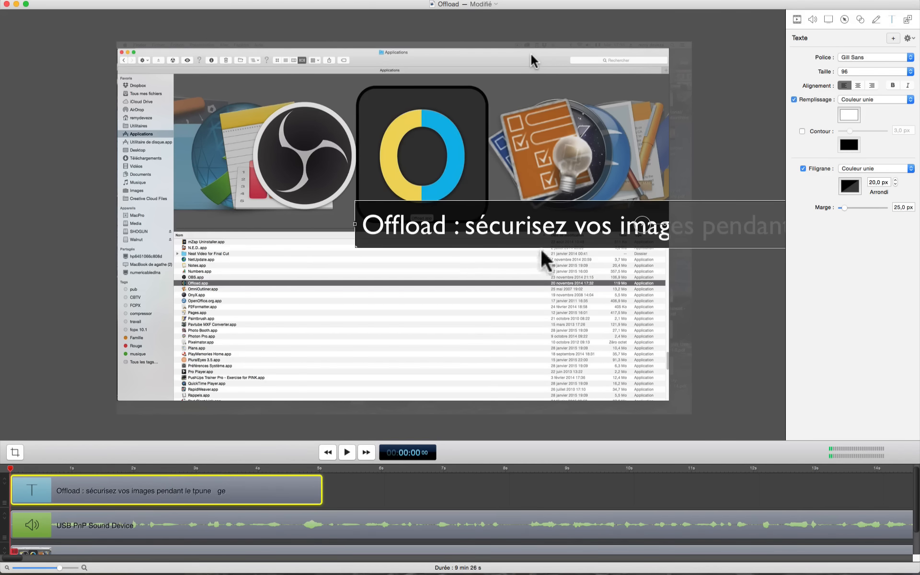
drag(639, 230, 463, 164)
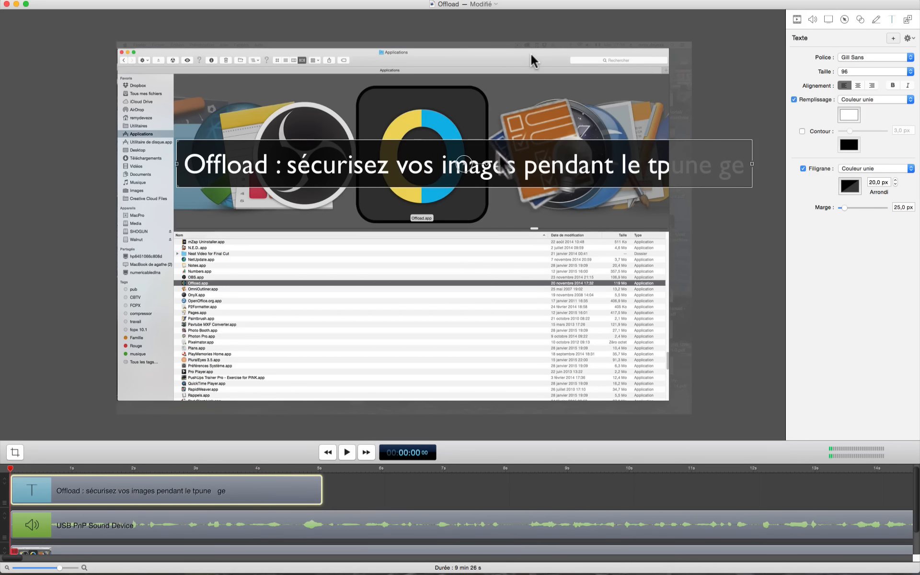
click(516, 167)
key(Return)
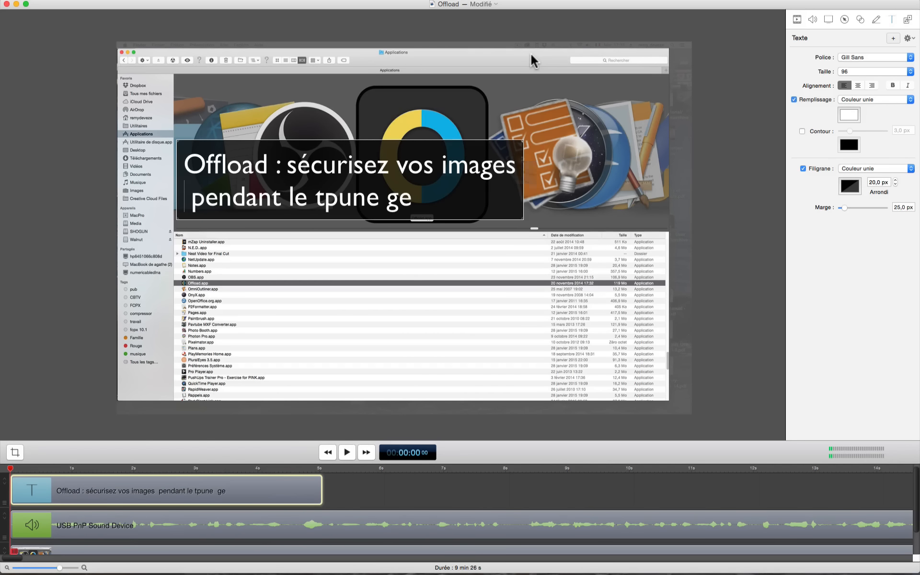
- Delete everything after "Offload : sécurisez vos" from the title text
click(411, 200)
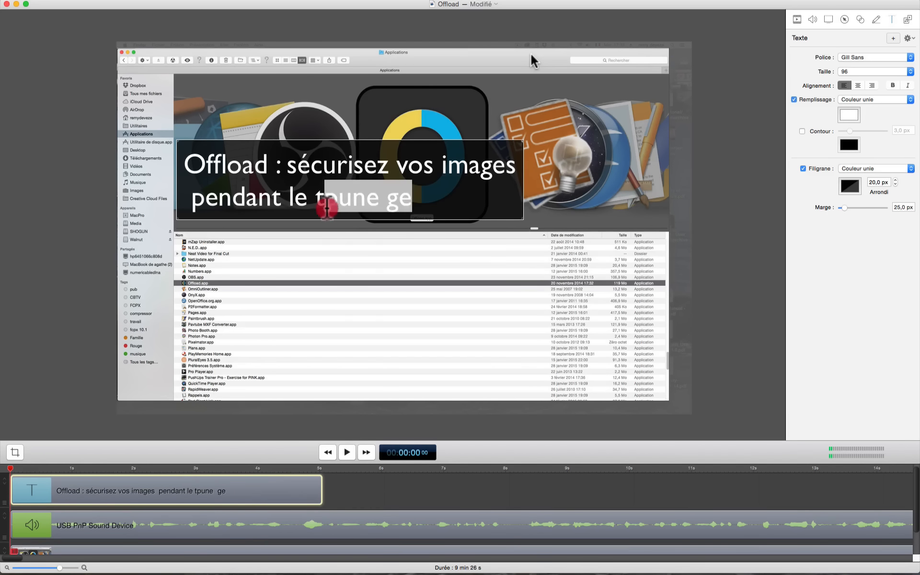
drag(319, 214, 180, 205)
text(au)
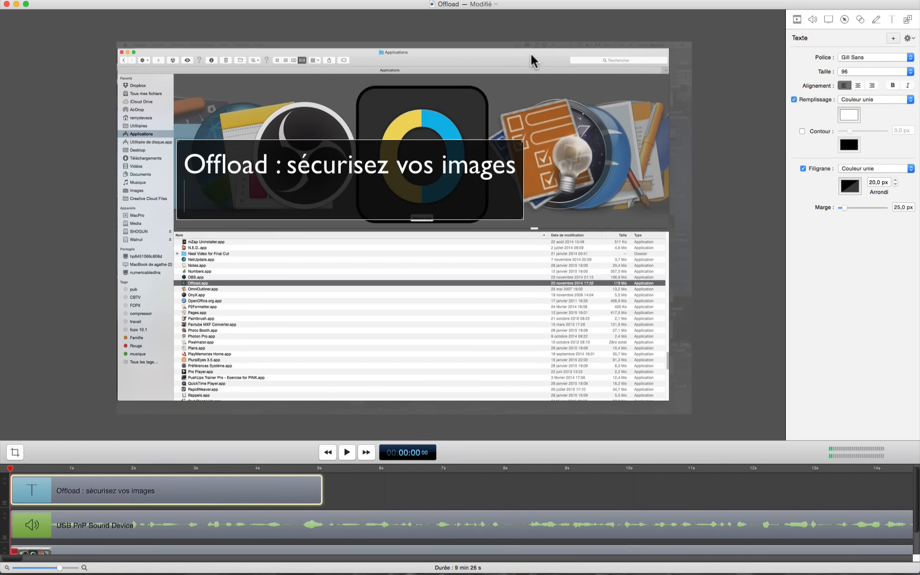
key(BackSpace)
key(BackSpace)
key(BackSpace)
key(BackSpace)
key(BackSpace)
key(BackSpace)
key(BackSpace)
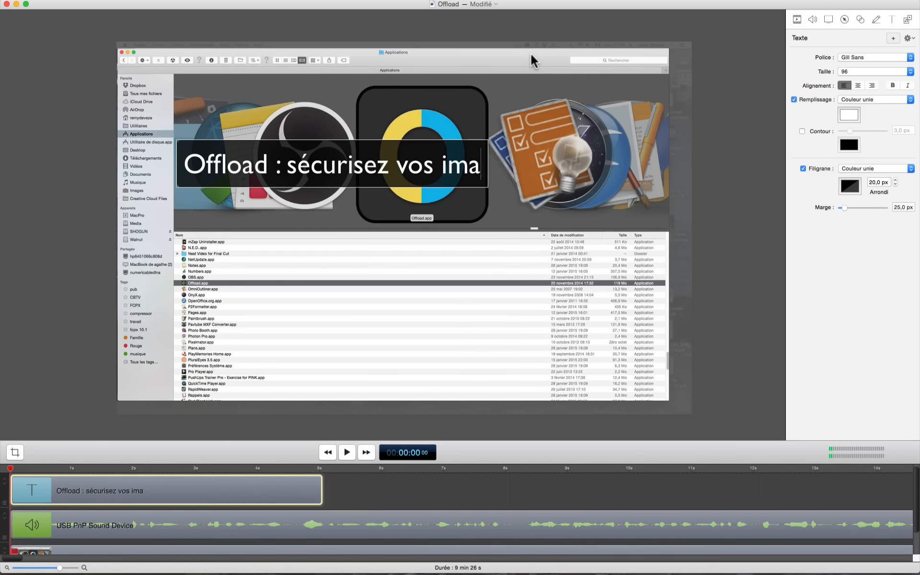
- Complete the title with "rushes pendant le tournage", starting a second line after "rushes"
text(rus)
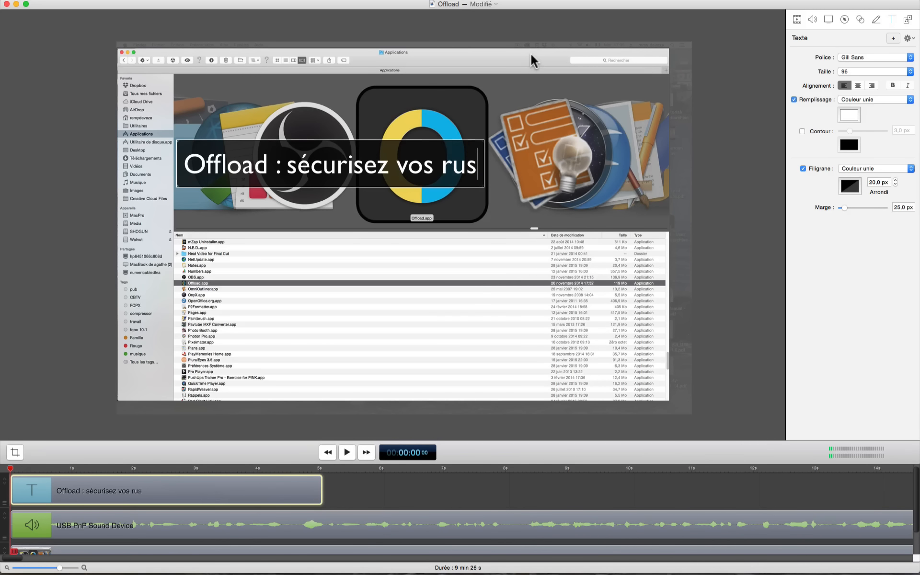
text(hesa)
key(BackSpace)
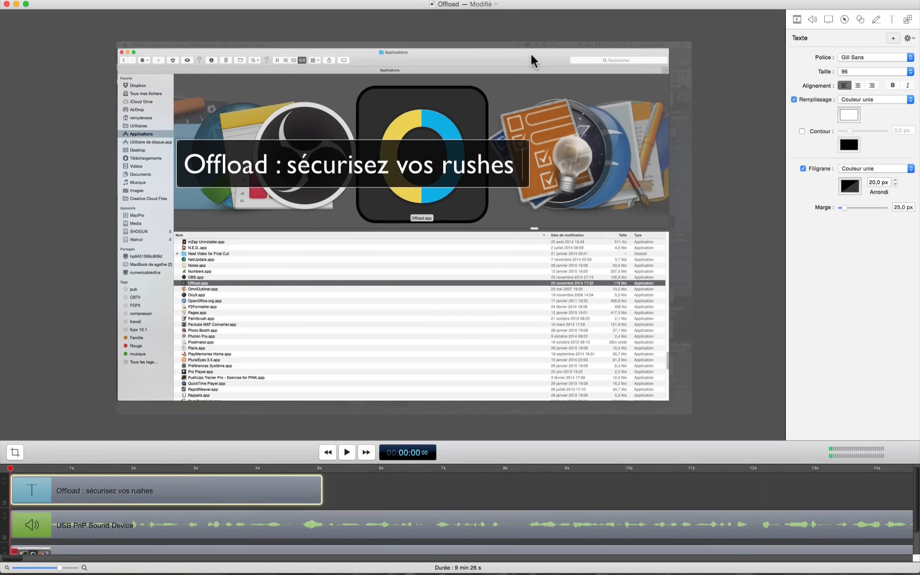
text(ndant le tournage)
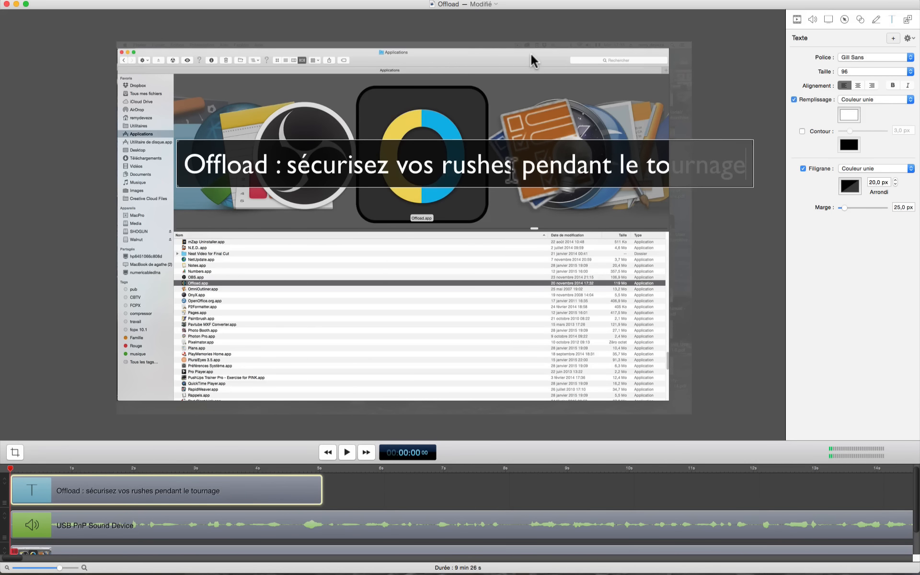
click(514, 174)
key(Return)
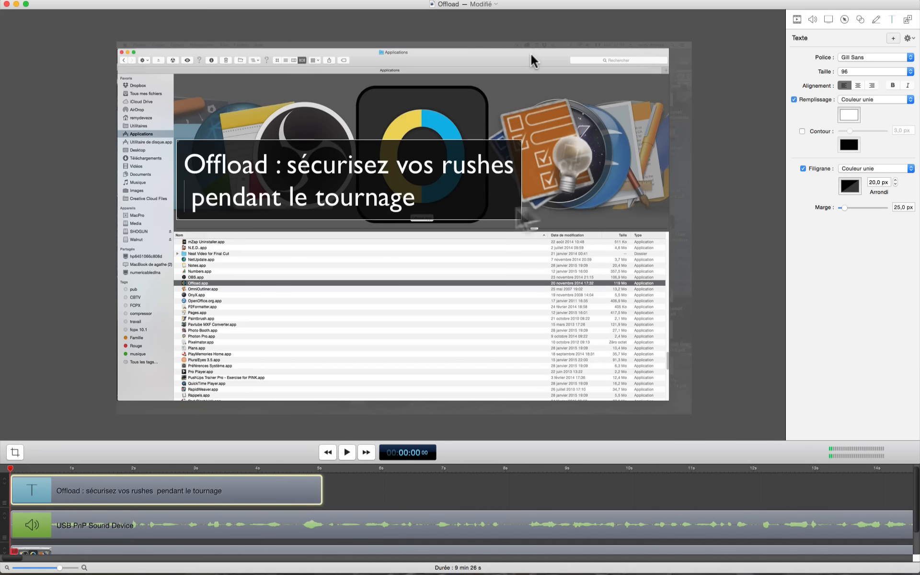
- Centre-align the title's two lines and move the title to the horizontal middle of the frame, slightly lower
drag(453, 199, 132, 158)
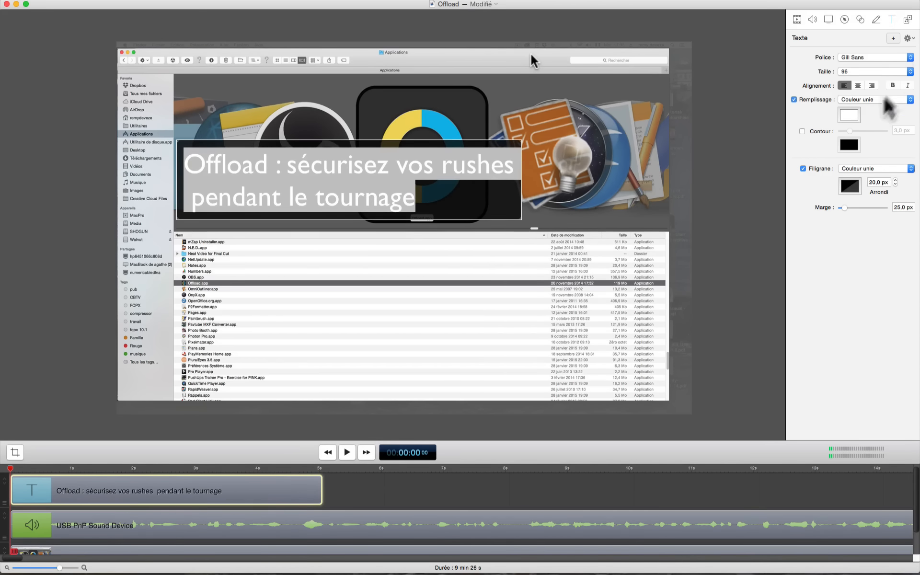
click(858, 85)
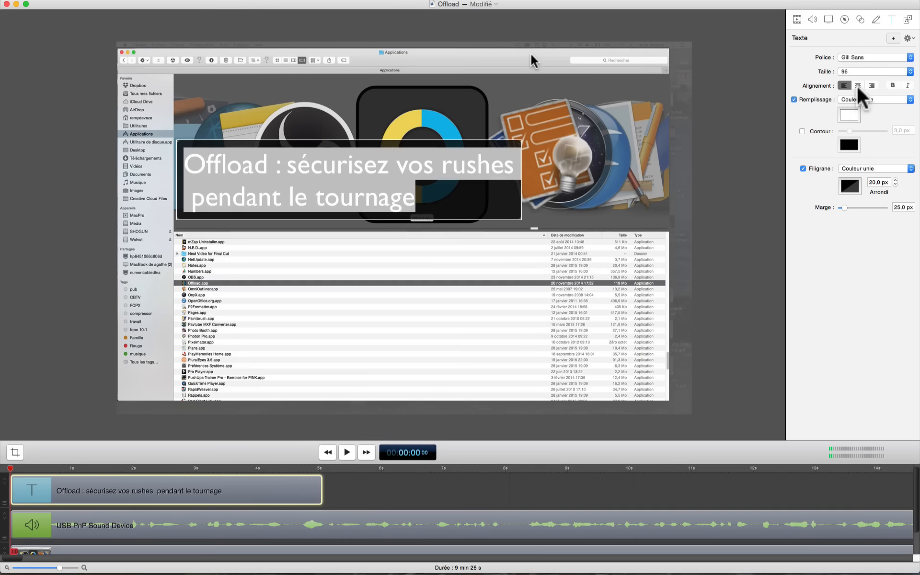
click(131, 499)
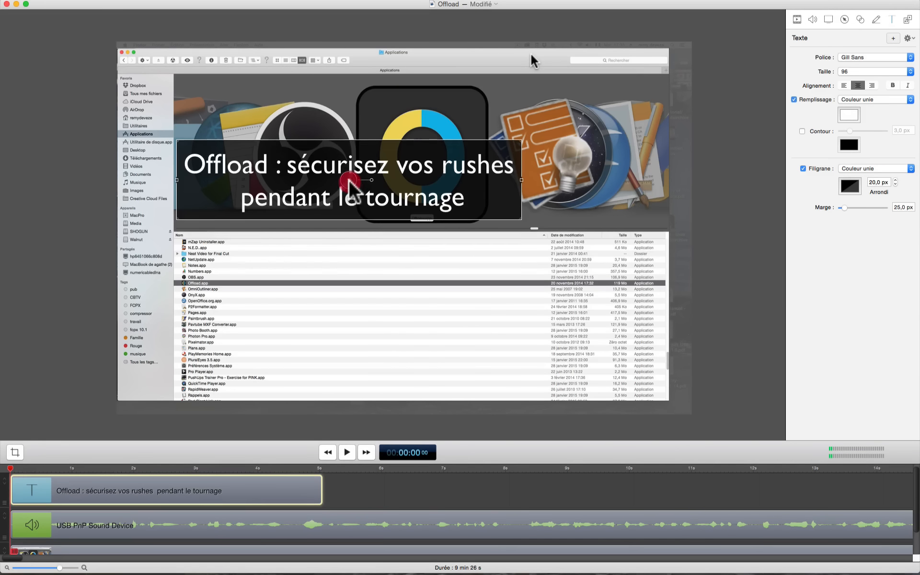
drag(348, 179, 393, 201)
- Set the title's font to Gobold Bold and colour the word "Offload" orange-red
click(865, 58)
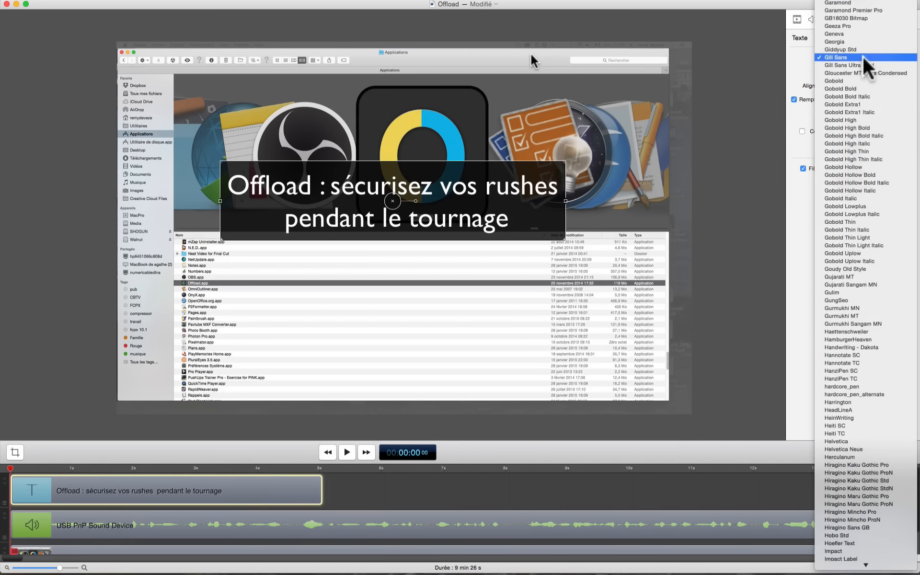
click(848, 89)
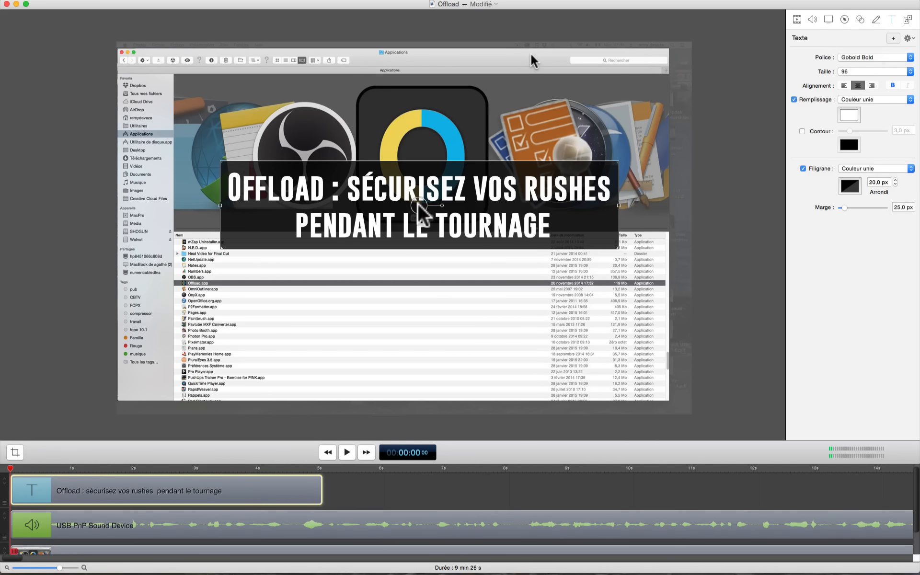
double_click(416, 216)
drag(333, 189, 175, 185)
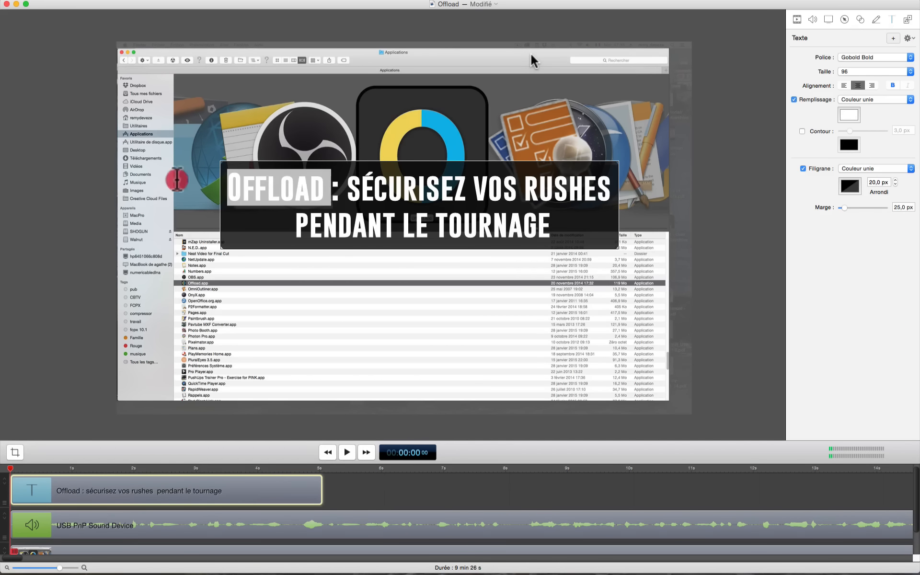
click(849, 114)
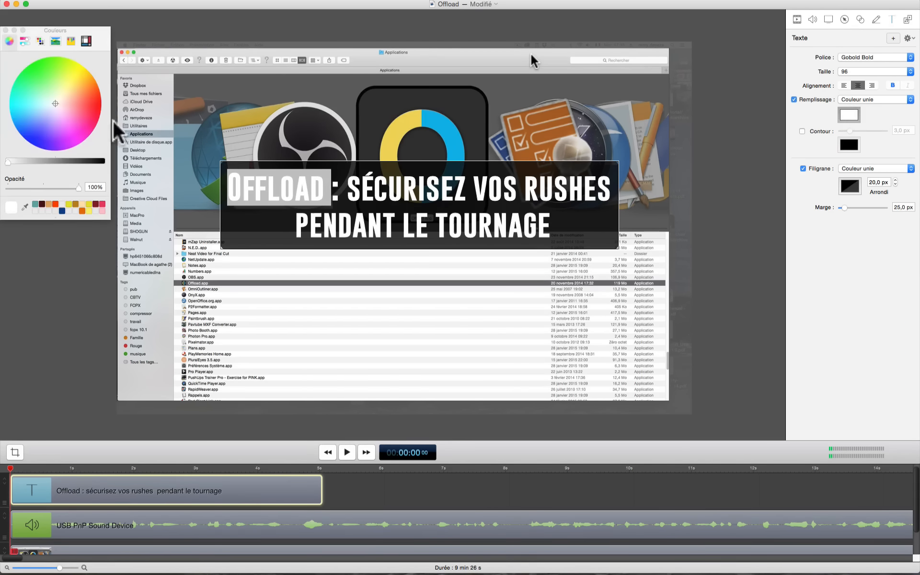
click(98, 103)
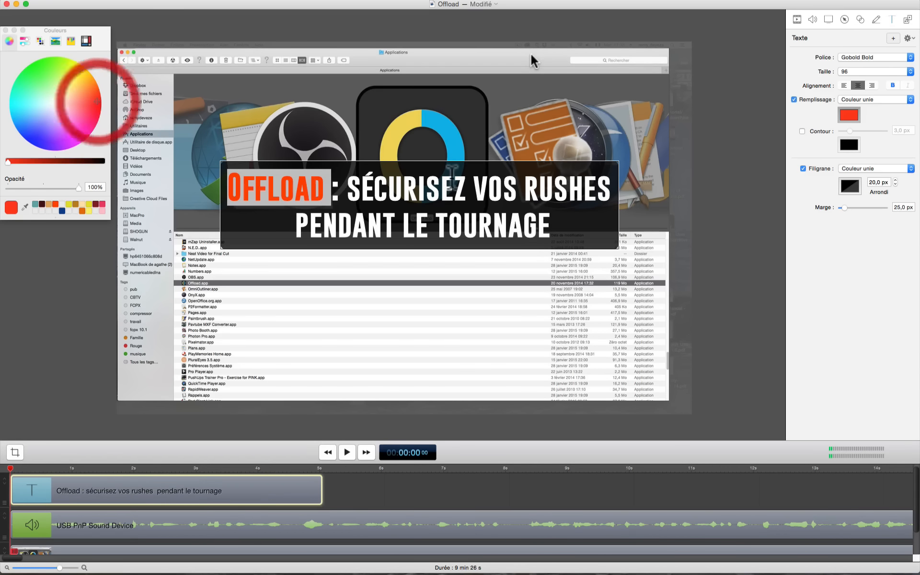
- Colour the rest of the title, from the colon to "tournage", yellow and recentre the title horizontally in the frame
drag(334, 186, 581, 232)
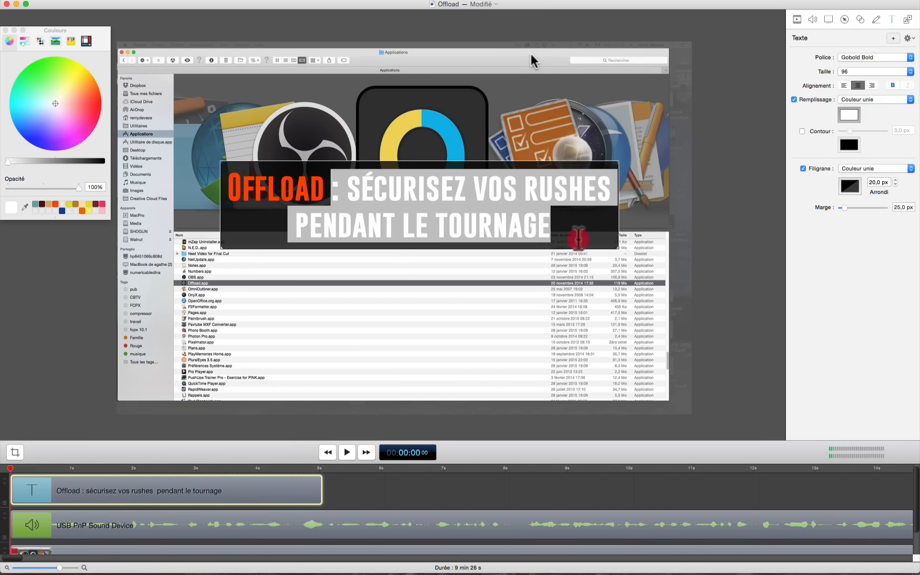
click(89, 211)
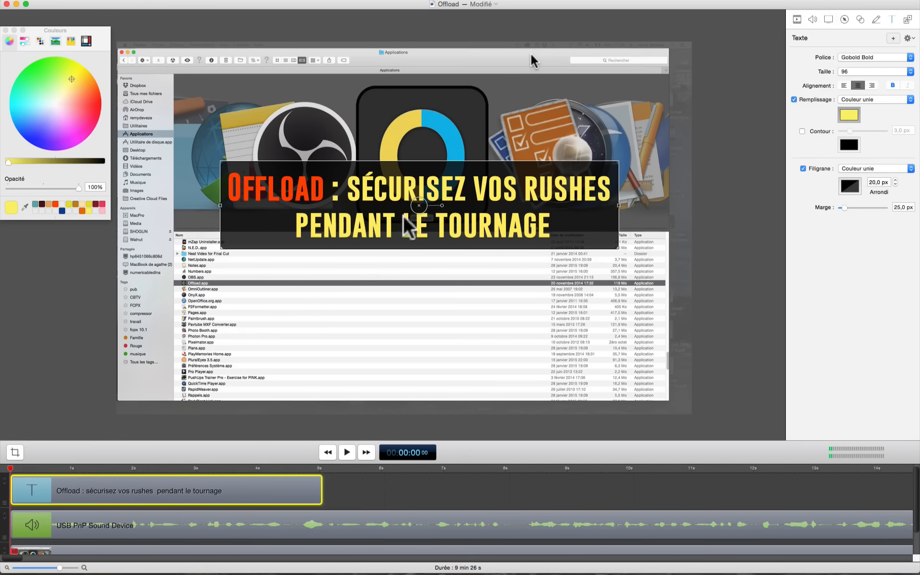
drag(421, 205, 390, 193)
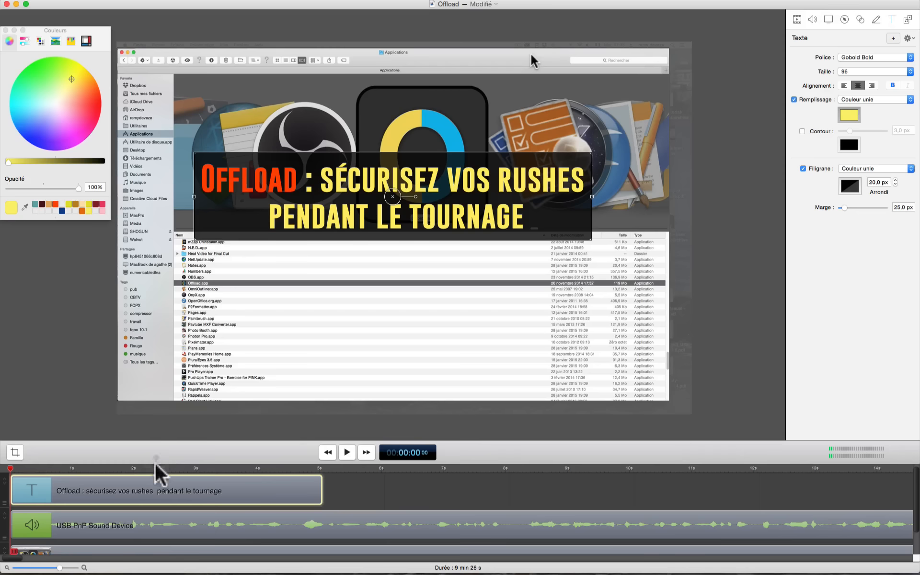
- Reduce the height of the title's track and enlarge the timeline area so that all tracks fit
click(15, 485)
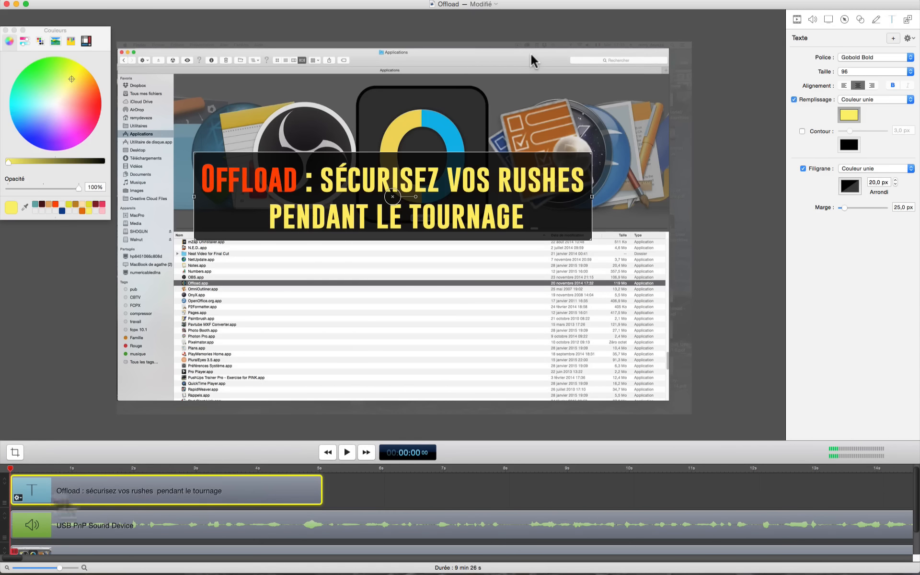
click(4, 485)
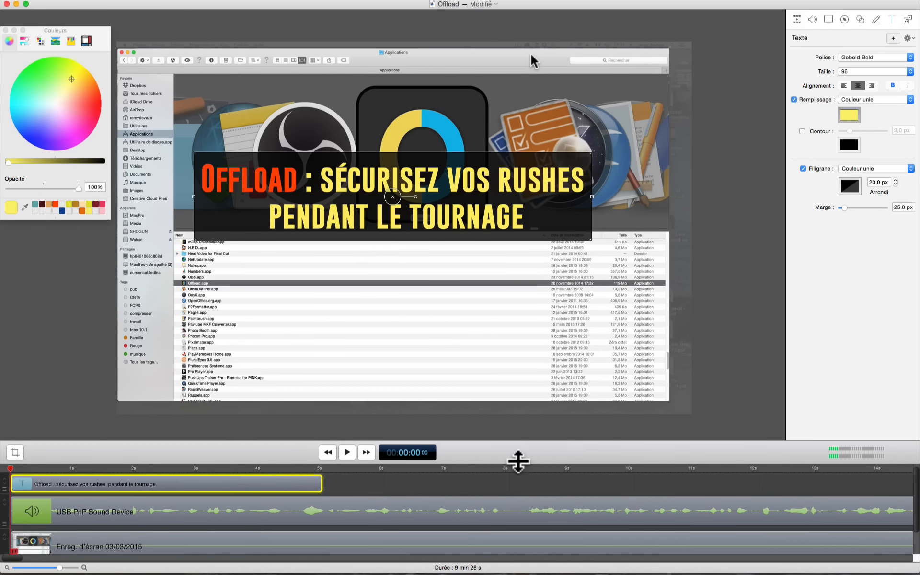
drag(518, 461, 513, 424)
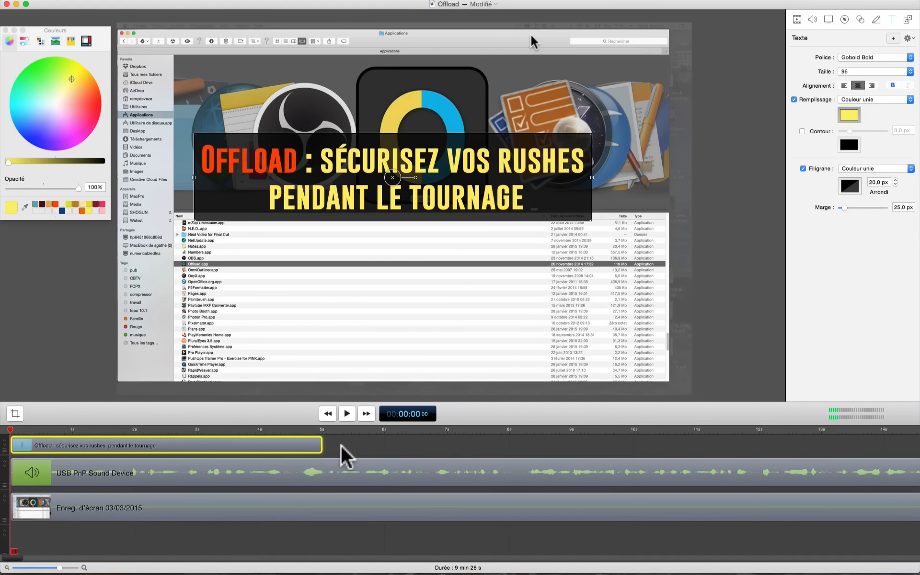
- Extend the end of the title clip to about 12.5 s and briefly play back its beginning
drag(322, 450, 788, 446)
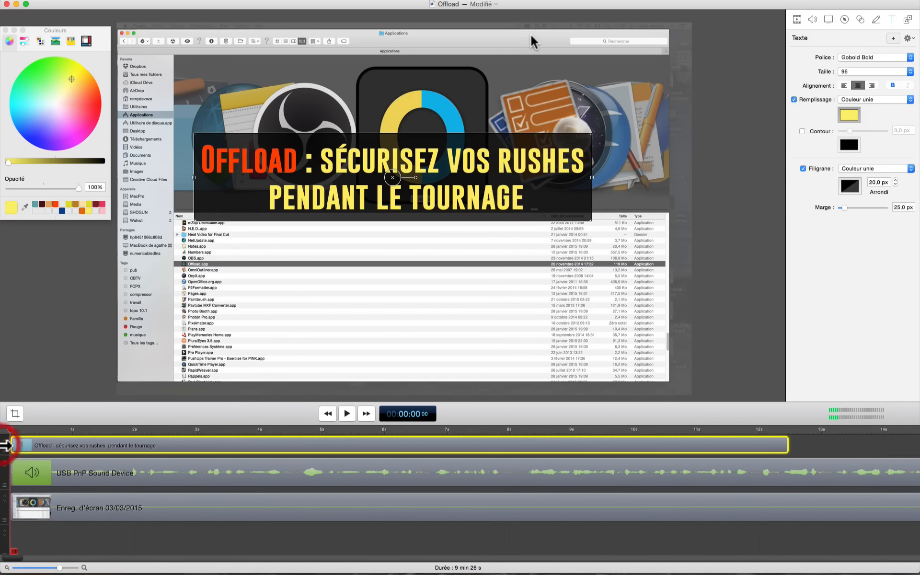
key(space)
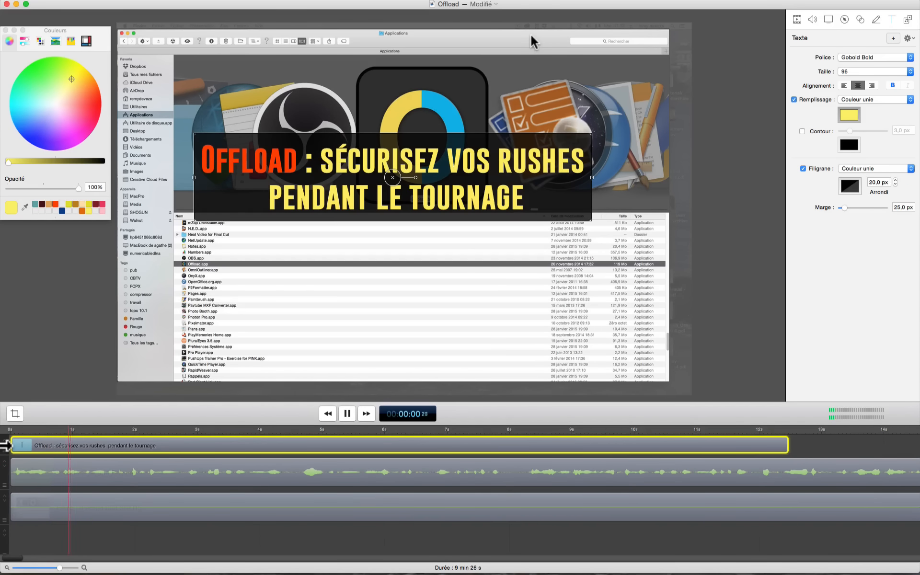
key(space)
- Add transitions to the title clip, Barres percutantes at its start and Tournoyer at its end, and preview it from the beginning
right_click(350, 439)
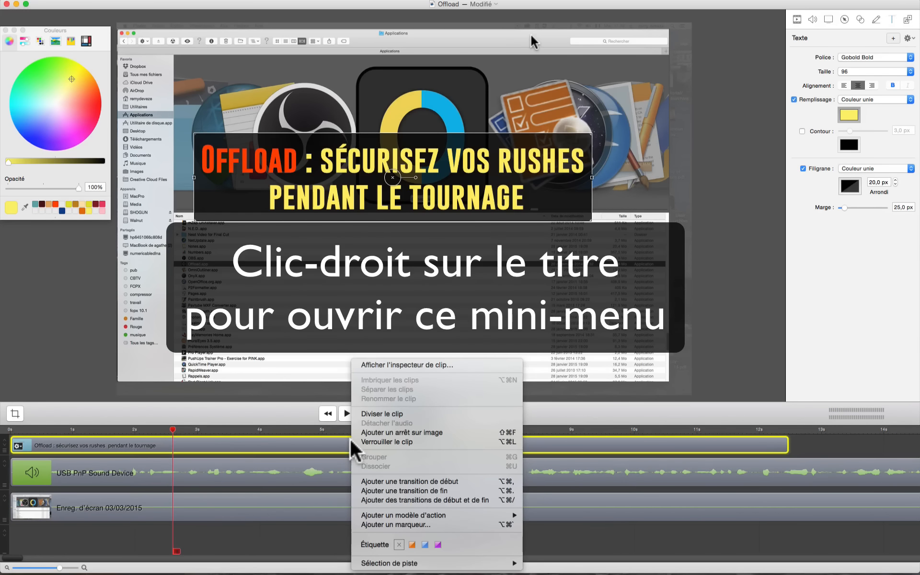
click(437, 499)
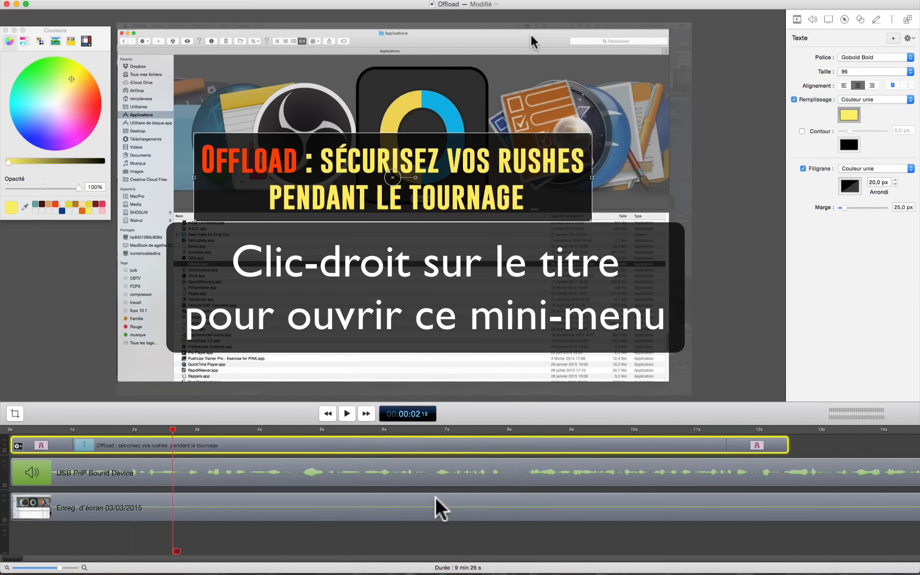
right_click(38, 443)
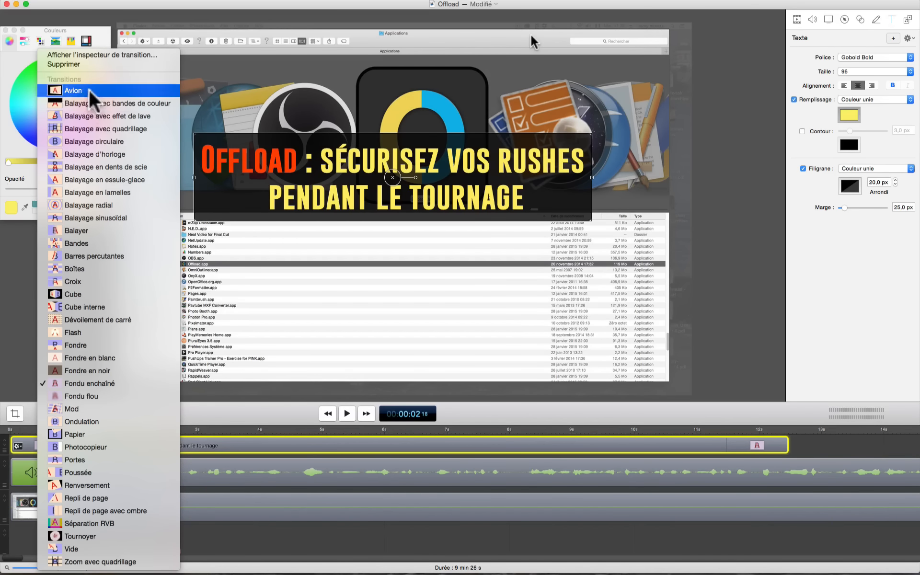
click(91, 256)
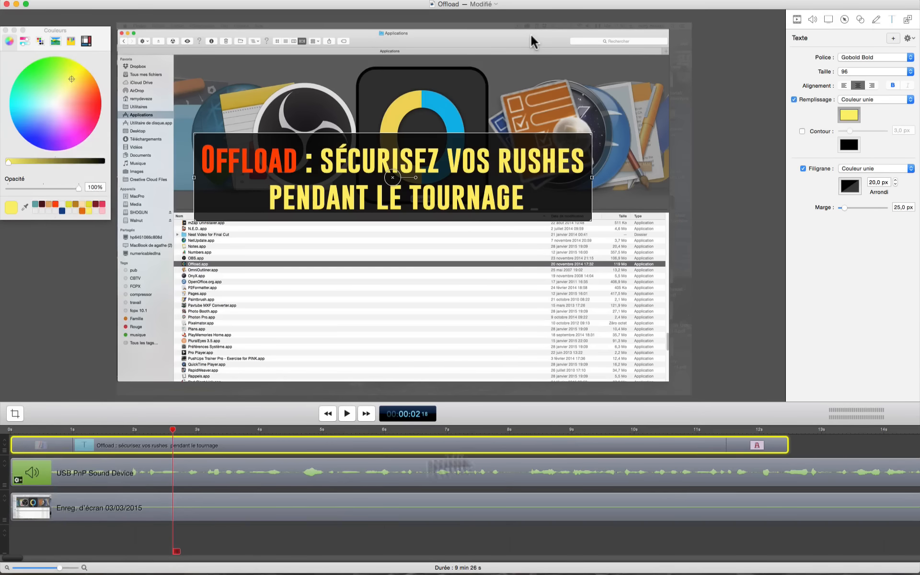
right_click(755, 446)
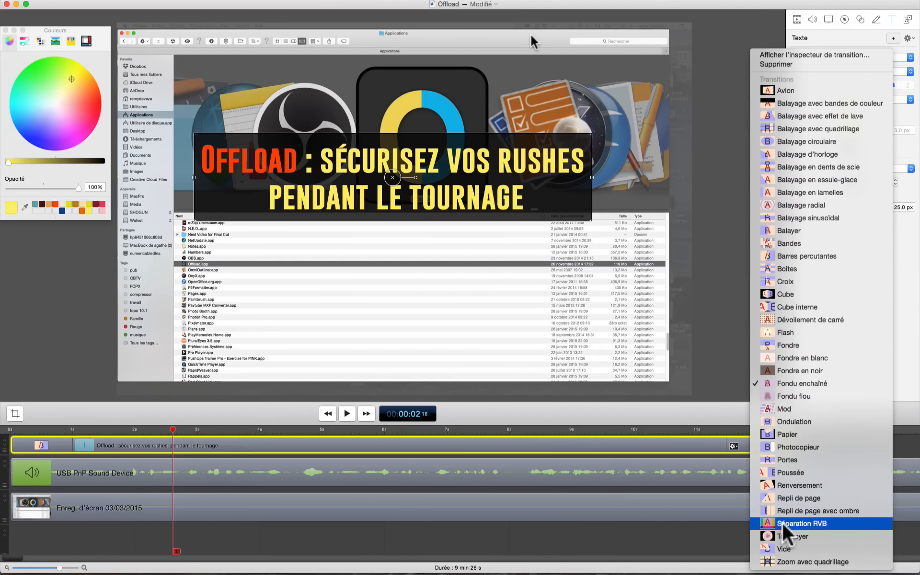
click(786, 535)
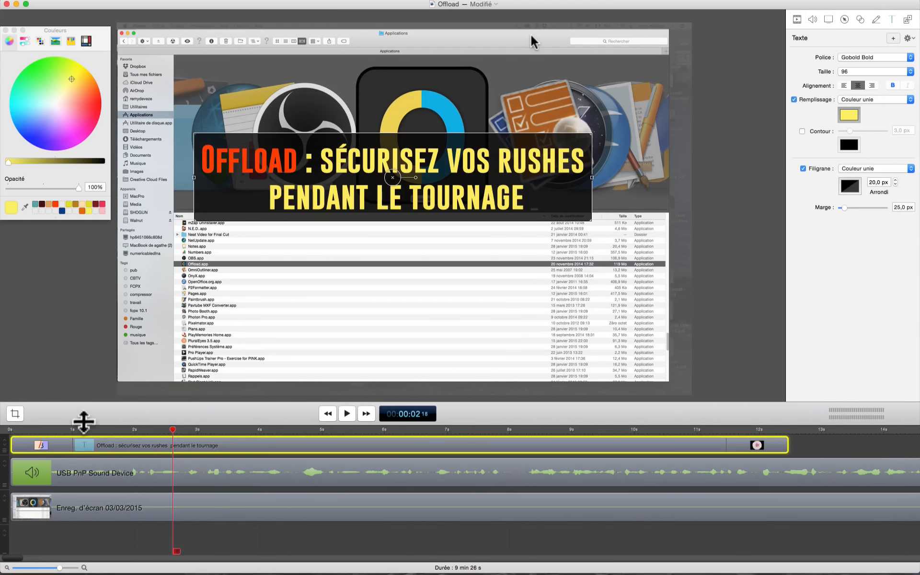
click(6, 431)
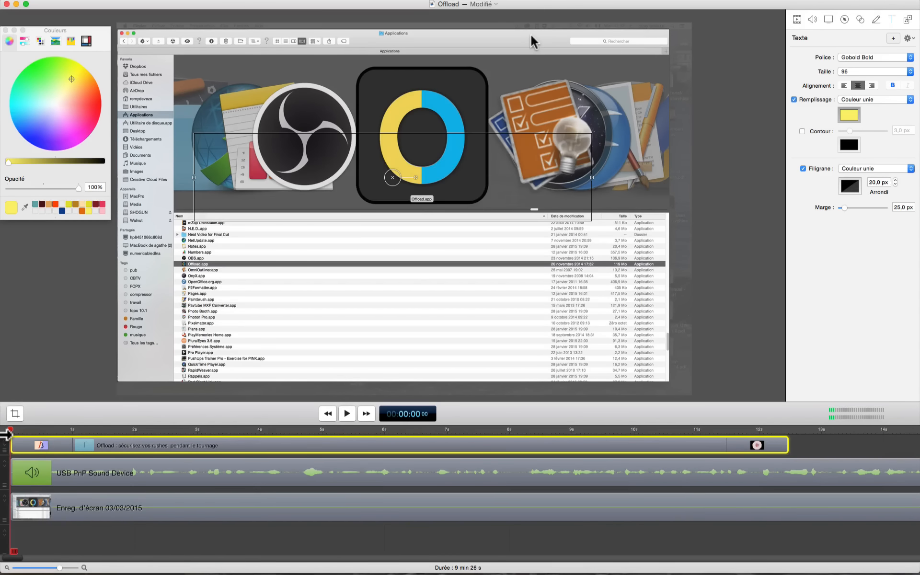
key(space)
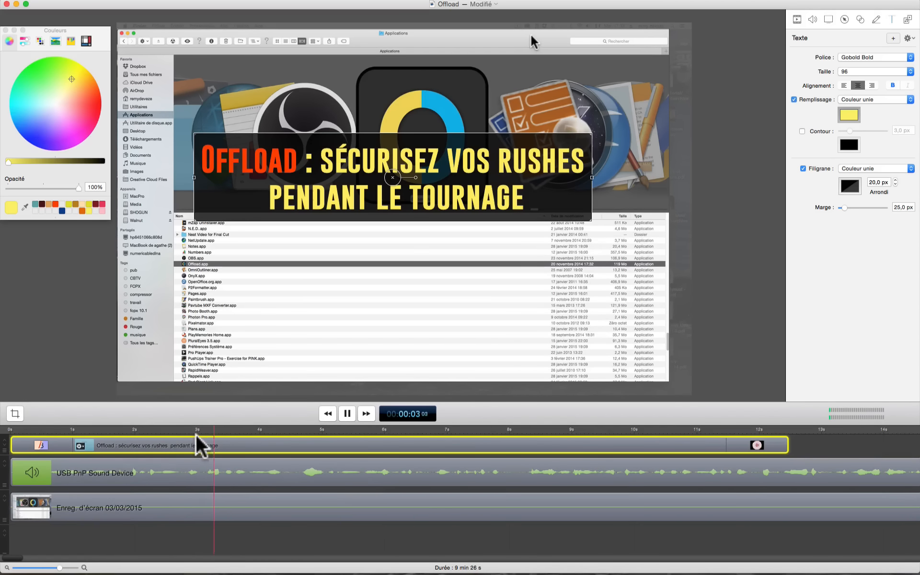
- Adjust the Barres percutantes transition to a Largeur of 54,3 and a Décalage de la barre of 21,6, try another angle, and preview the title
click(44, 447)
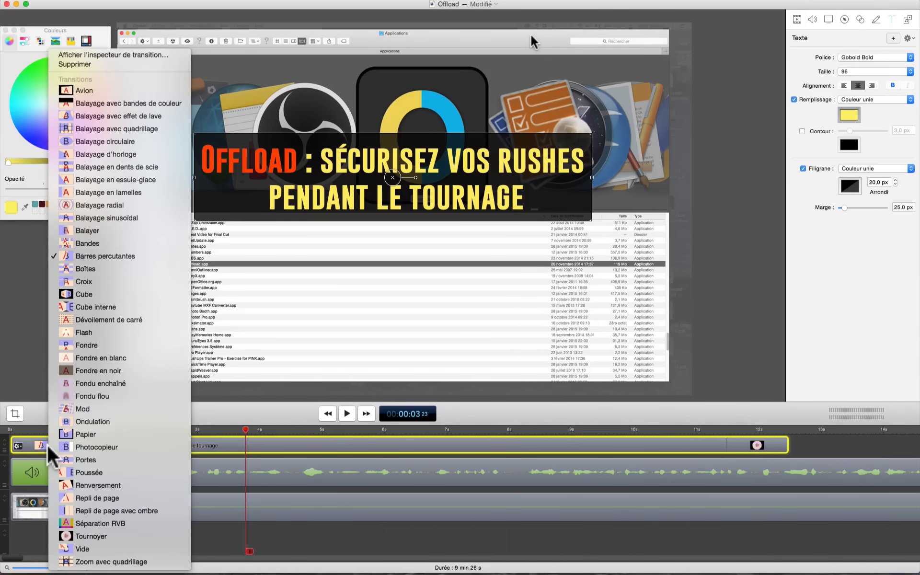
click(146, 55)
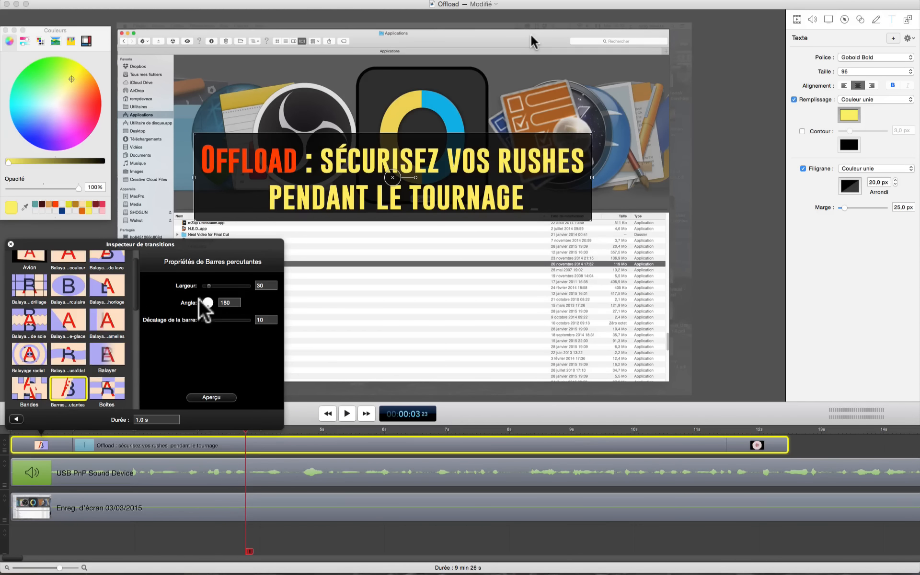
drag(209, 286, 213, 286)
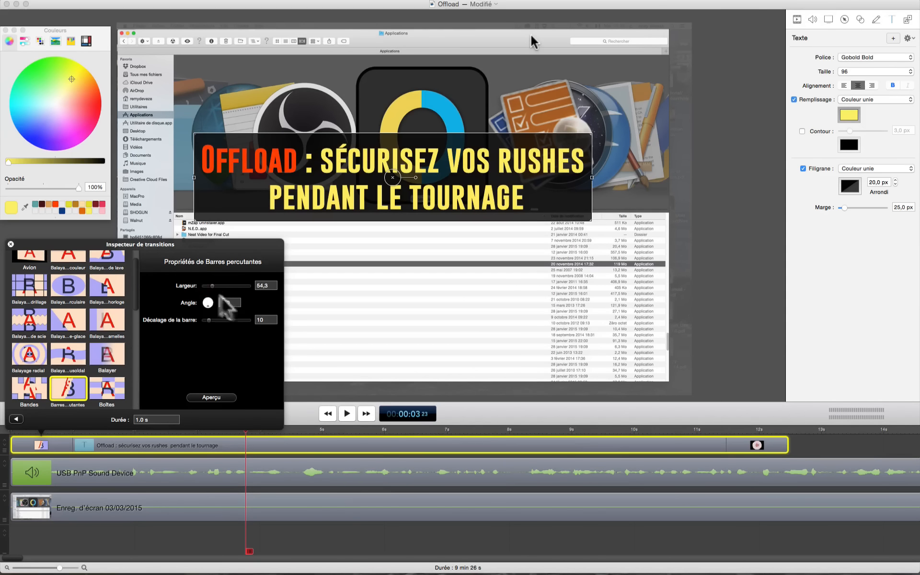
click(207, 302)
text(100$)
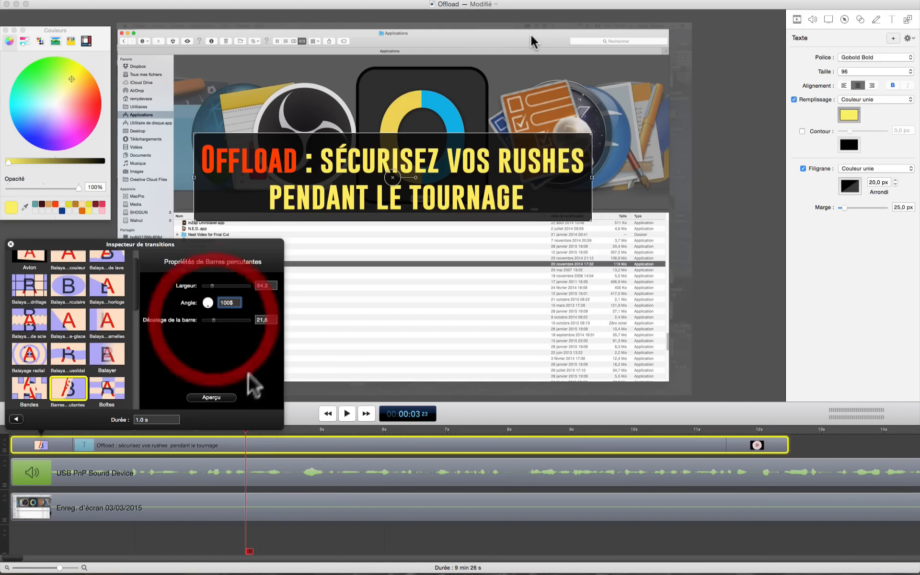
drag(244, 431, 13, 437)
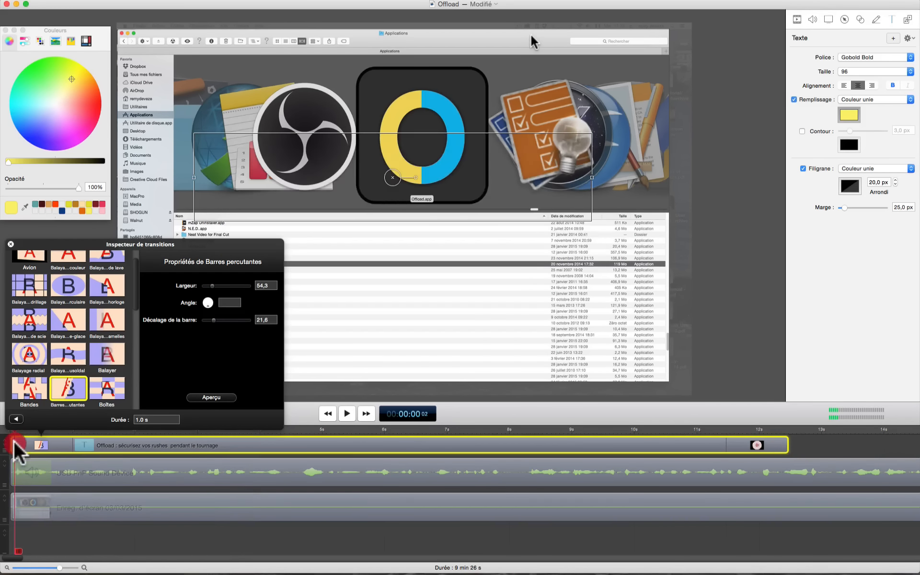
key(space)
key(space)
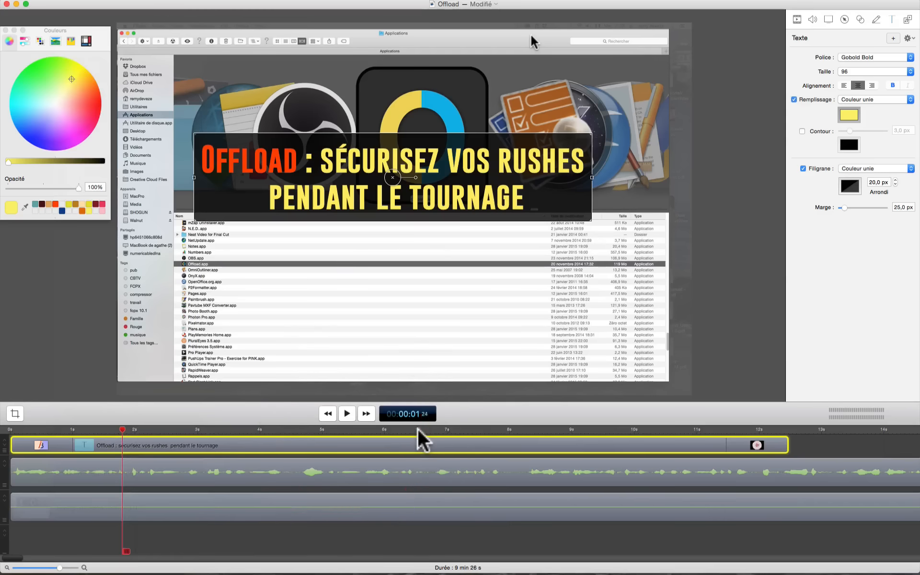
click(419, 429)
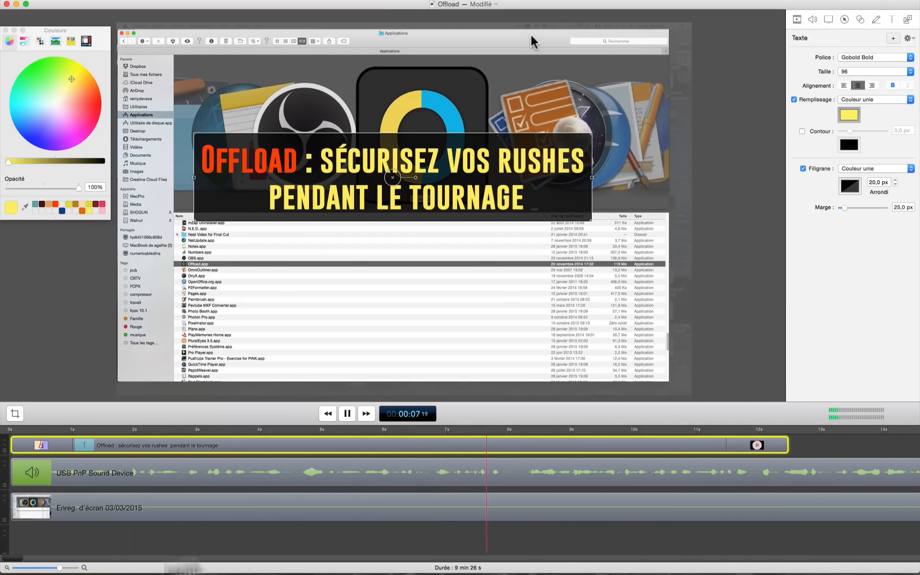
- Add a video action to the screen recording clip at about 15 s, zooming to 235% with position 27, -526 on the Offload icon
drag(8, 557, 65, 556)
click(169, 428)
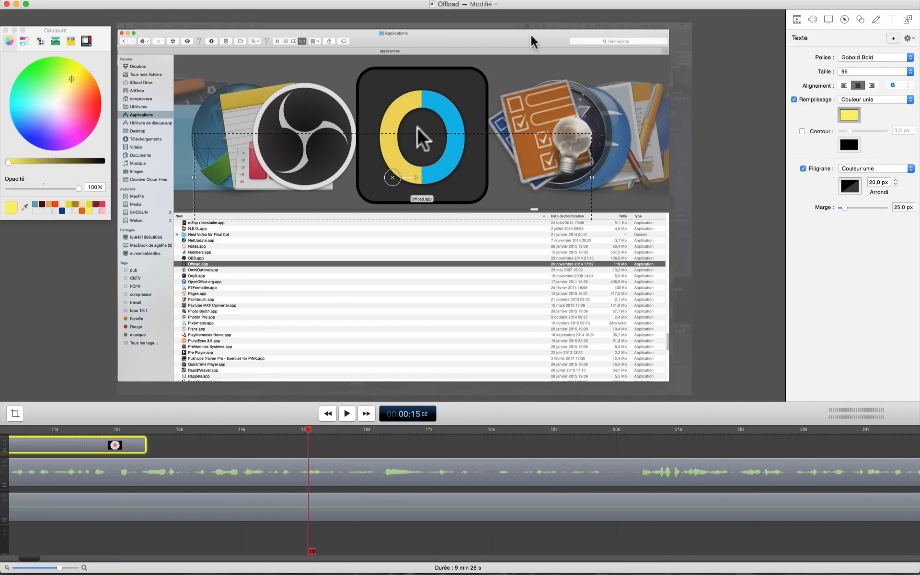
click(304, 505)
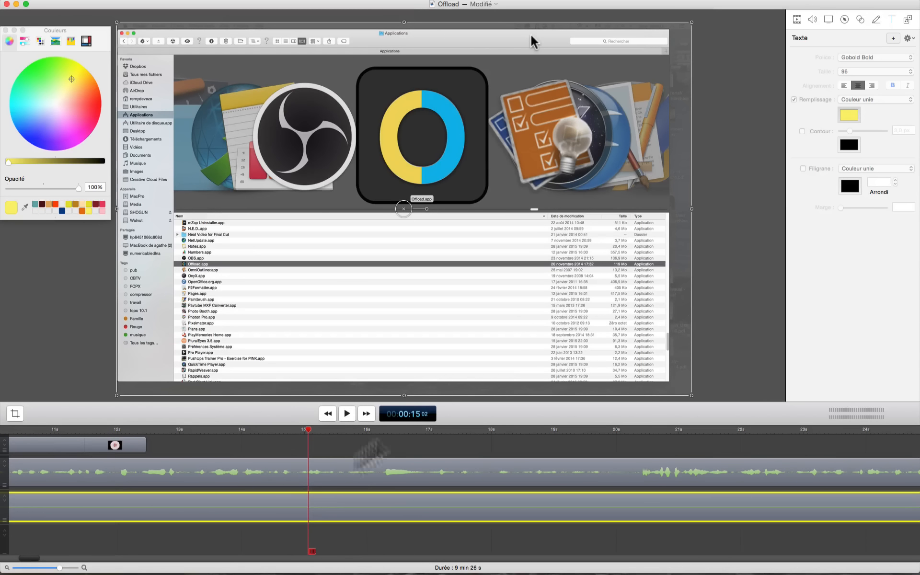
click(796, 20)
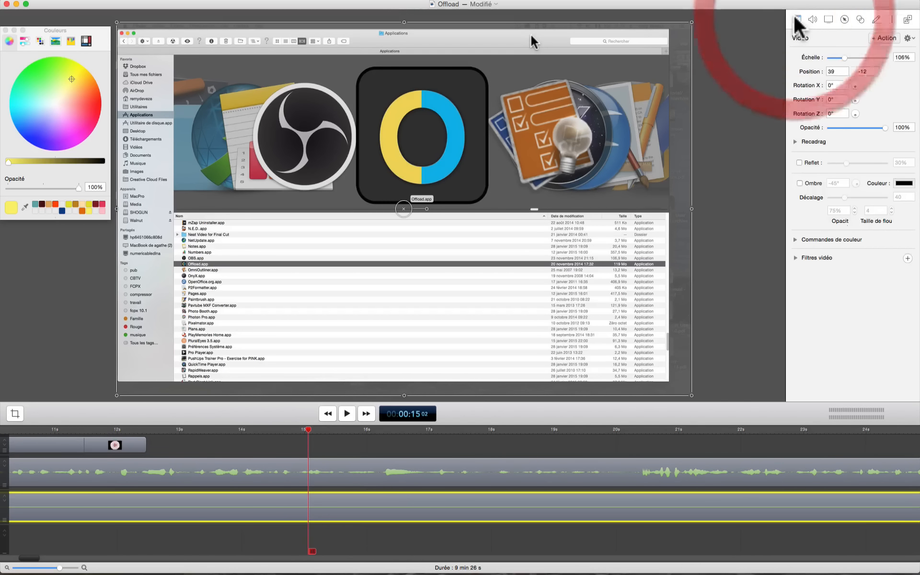
click(886, 39)
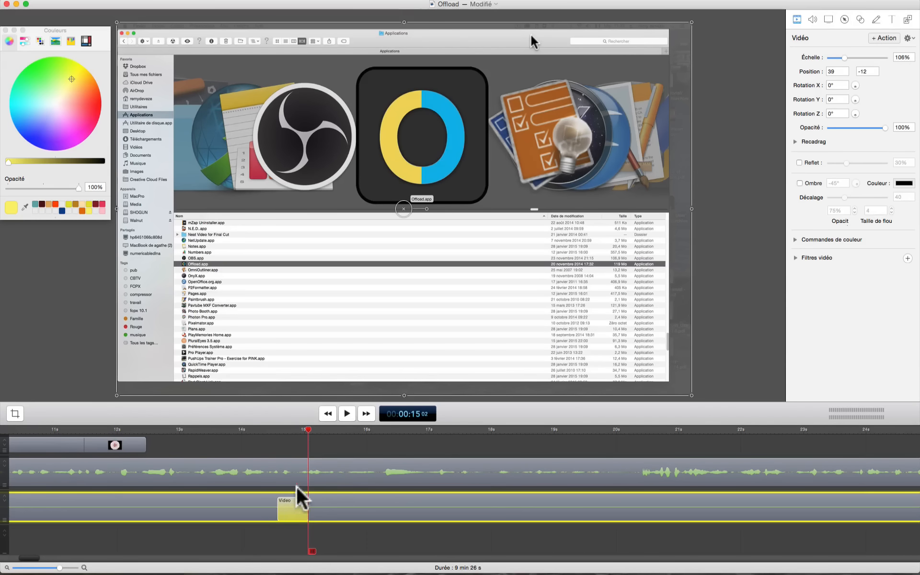
key(space)
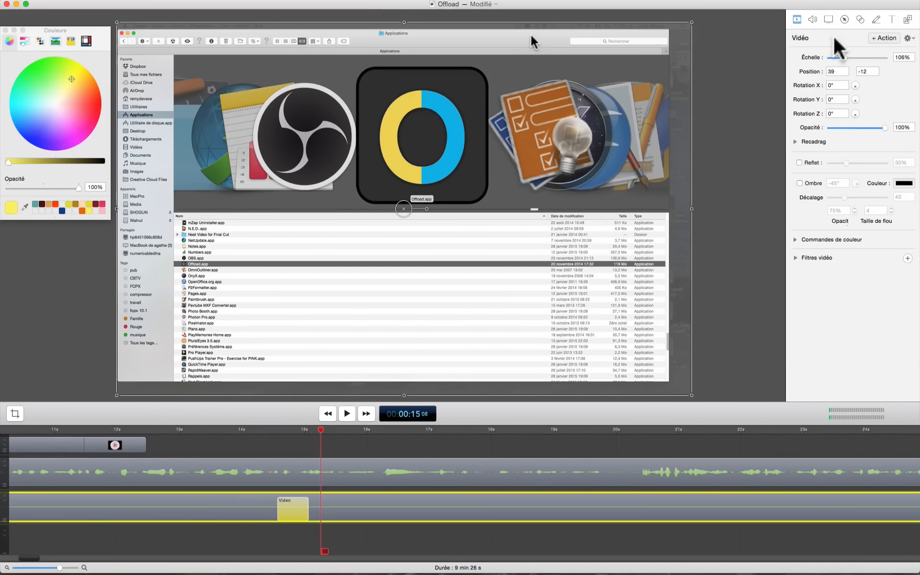
drag(845, 55, 862, 58)
drag(564, 115, 559, 264)
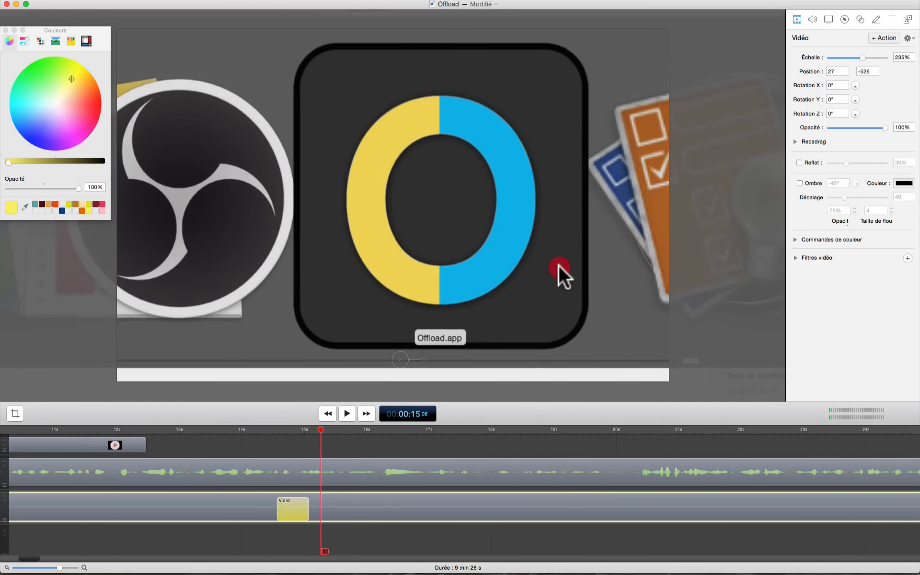
- Lengthen the zoom-in video action by moving its start back to about 14.3 s, playing the zoom before and after
click(255, 427)
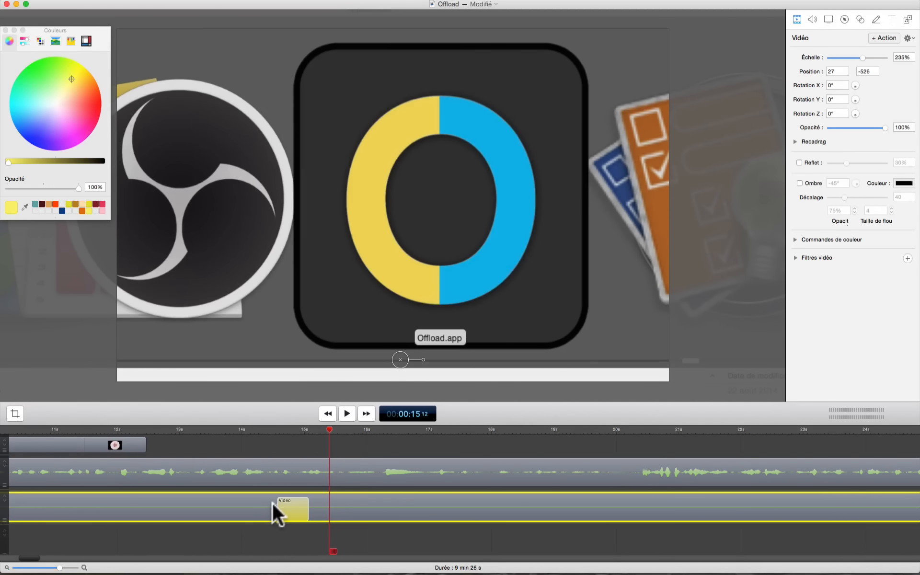
drag(276, 502, 261, 501)
click(234, 428)
key(space)
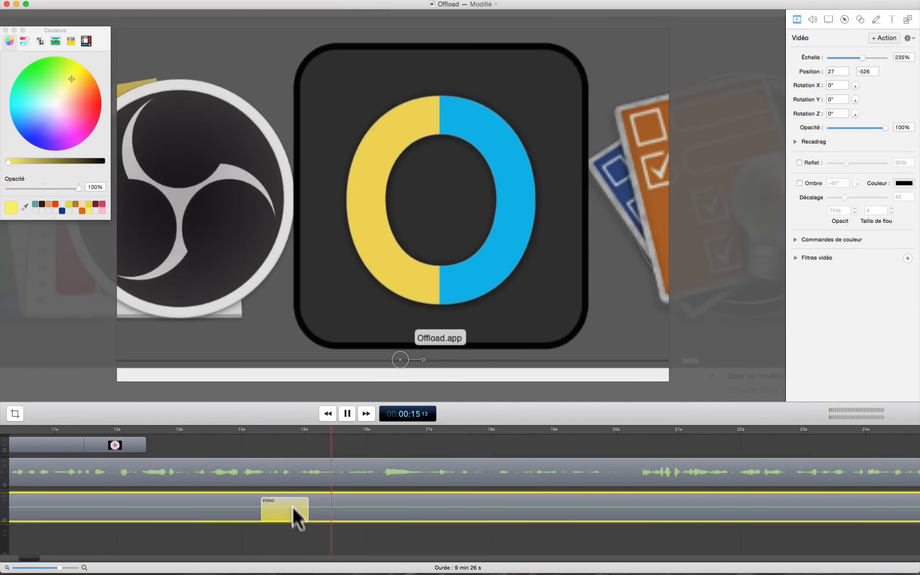
- Set the zoom-in action's curve type to Atténuer en entrée et sortie and play back the zoom
right_click(288, 501)
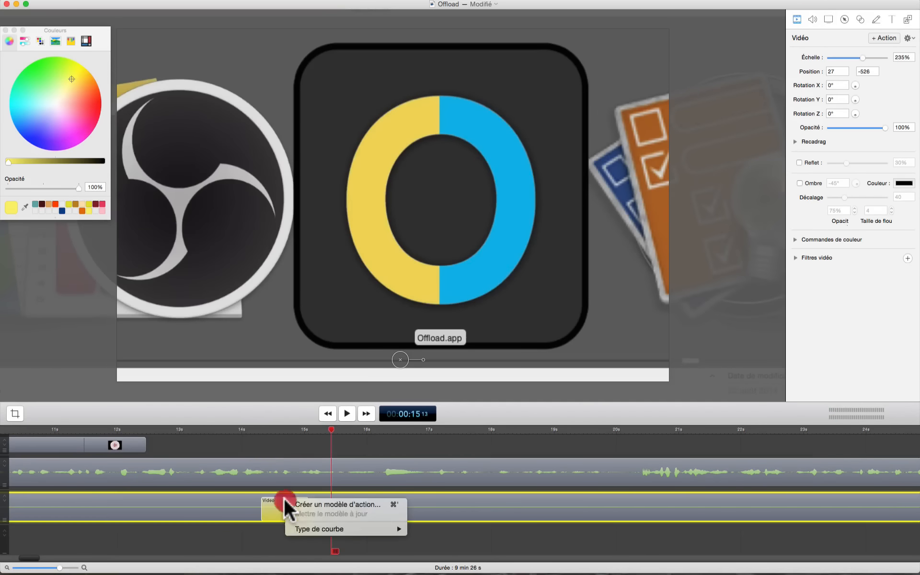
mouse_move(318, 530)
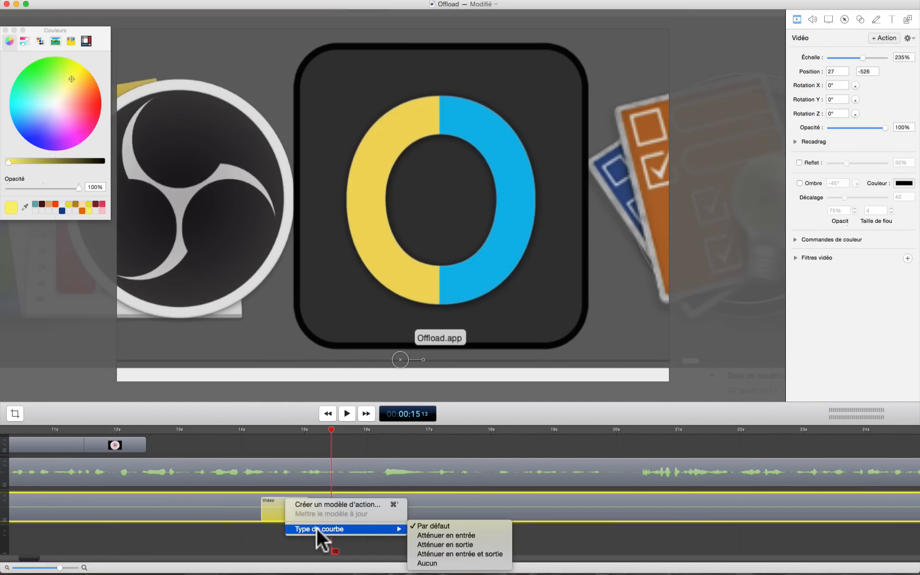
click(444, 554)
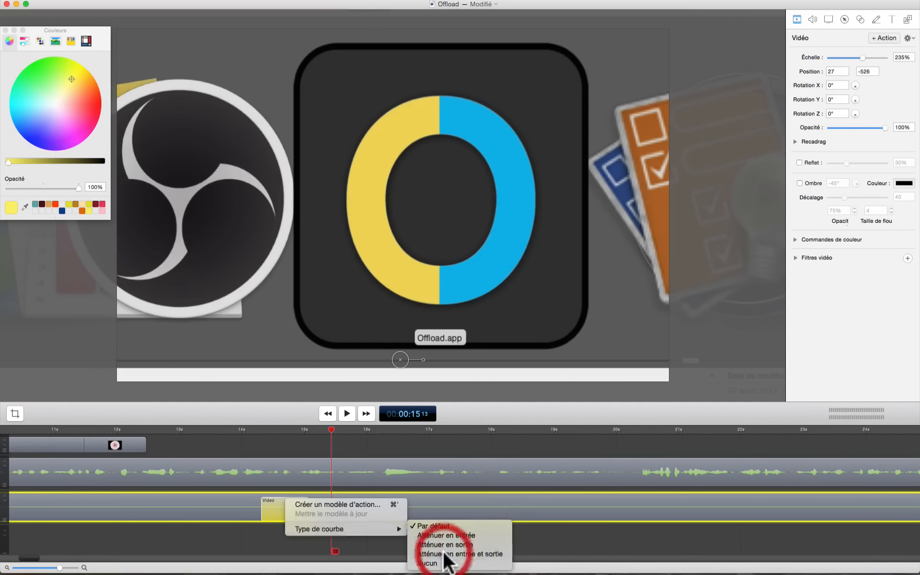
click(208, 428)
key(space)
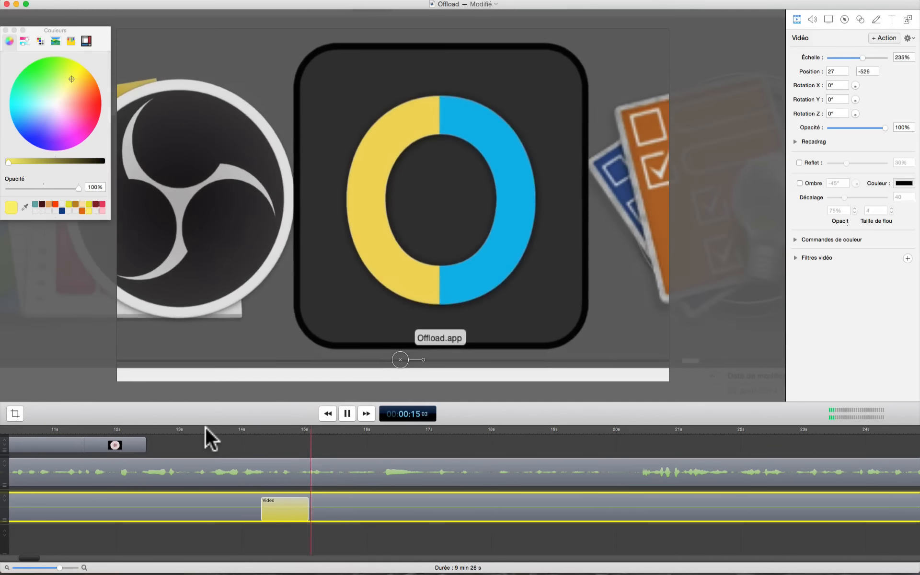
key(space)
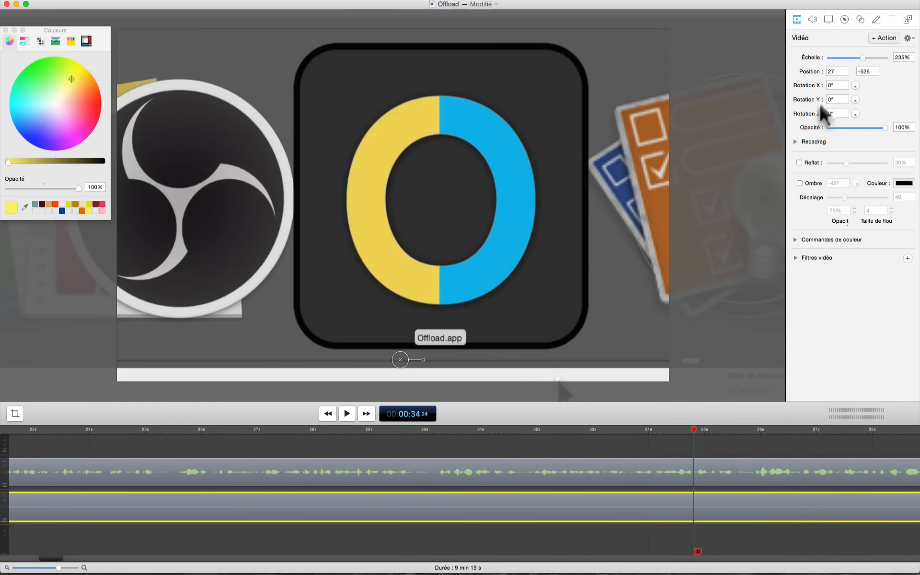
- Add a second video action at about 34.9 s that zooms back out to 112% with position 0, 0, and preview it
click(884, 37)
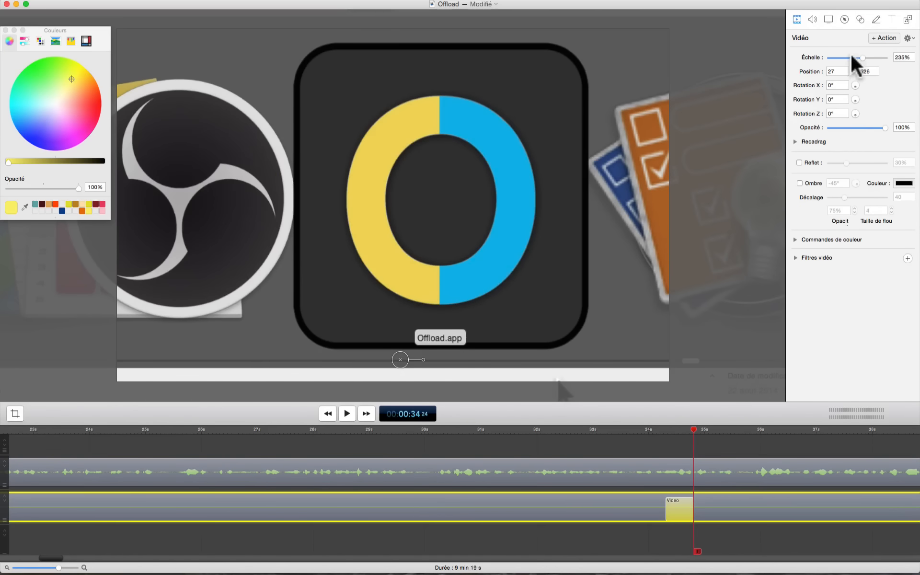
drag(862, 53, 849, 54)
drag(566, 264, 597, 141)
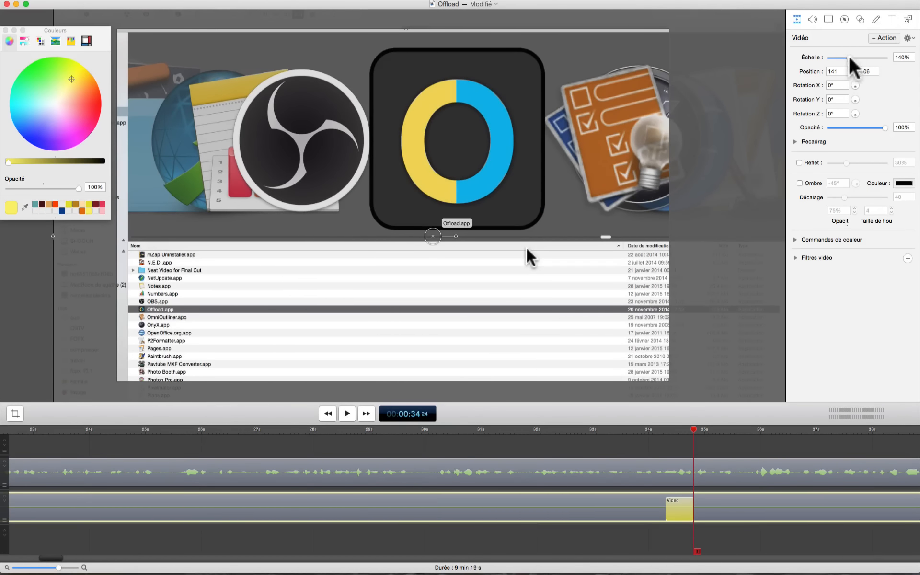
drag(848, 57, 846, 57)
drag(575, 214, 536, 184)
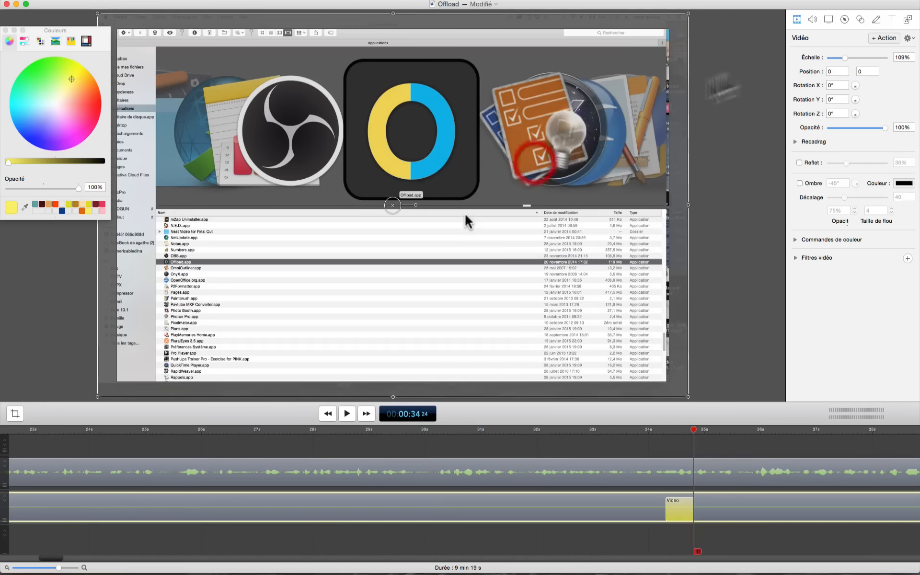
drag(845, 58, 846, 58)
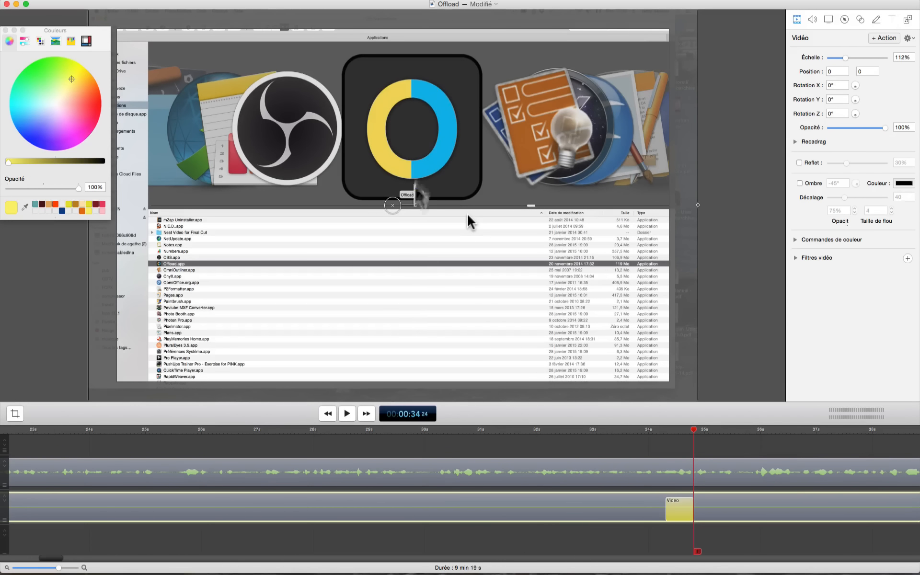
click(660, 431)
key(space)
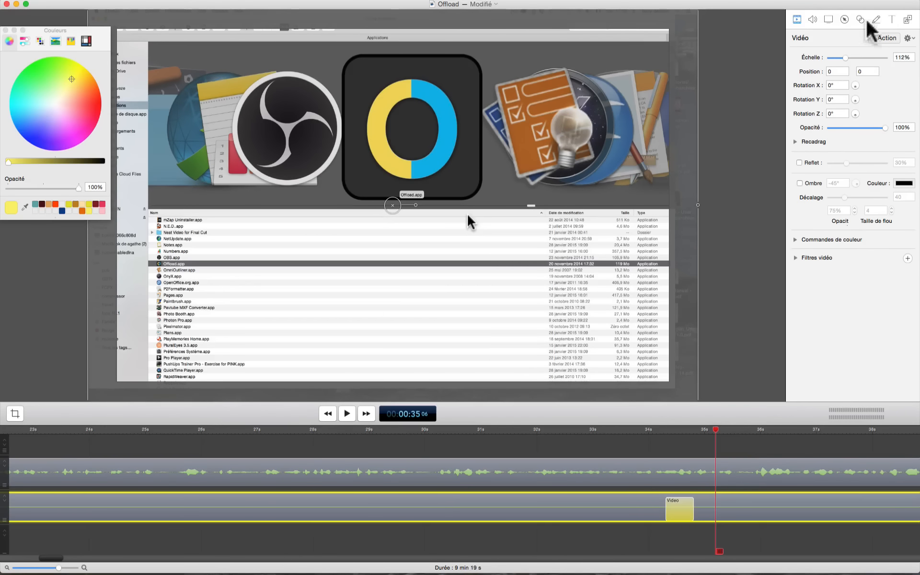
- Add an annotations clip above the recording at about 35.2 s
click(877, 20)
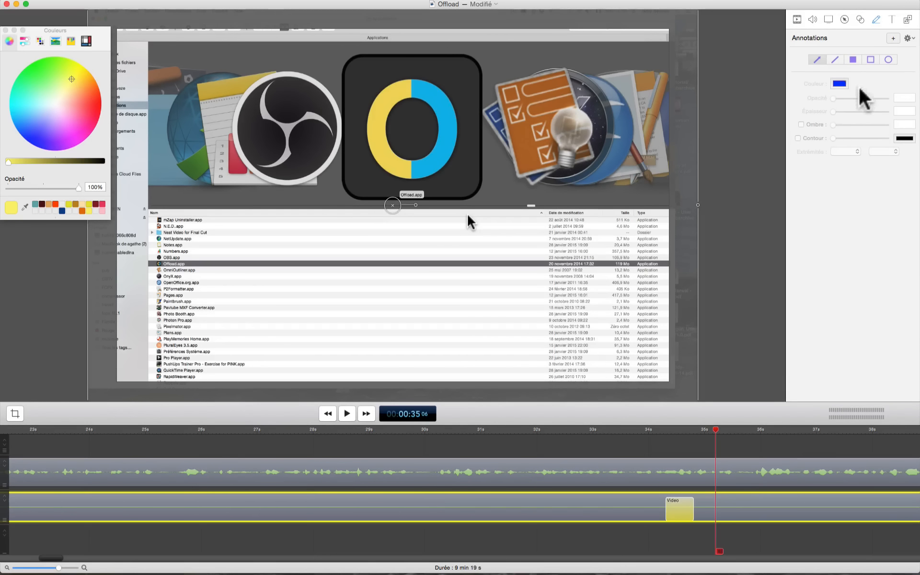
click(815, 60)
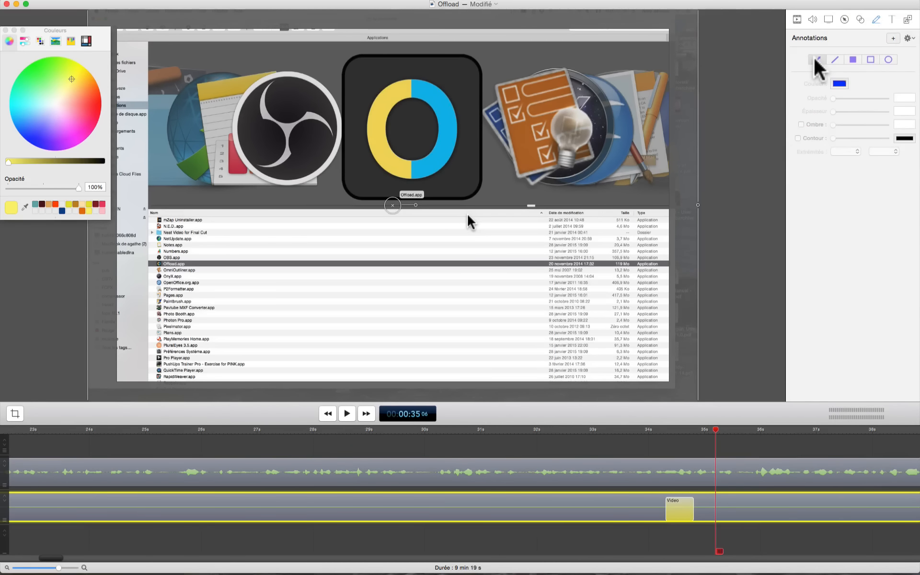
click(816, 60)
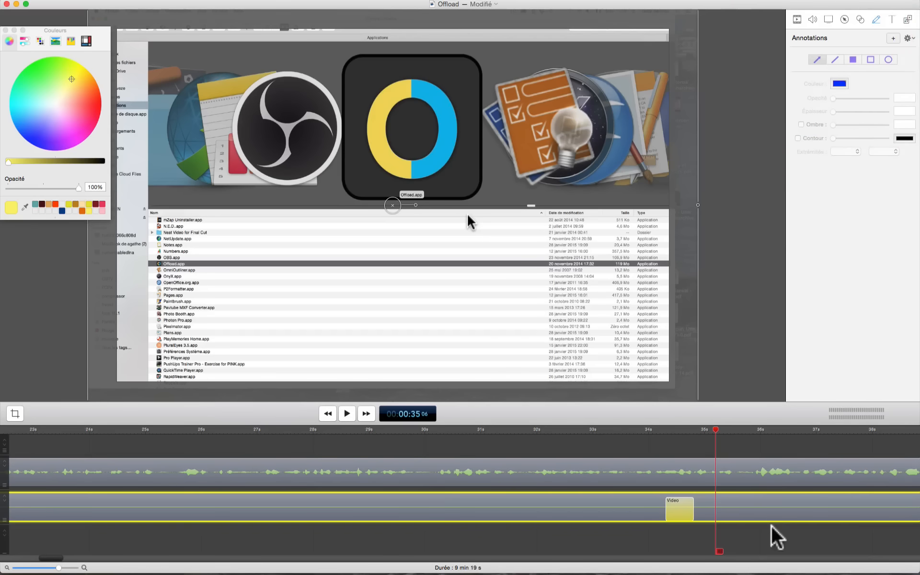
click(761, 506)
click(893, 39)
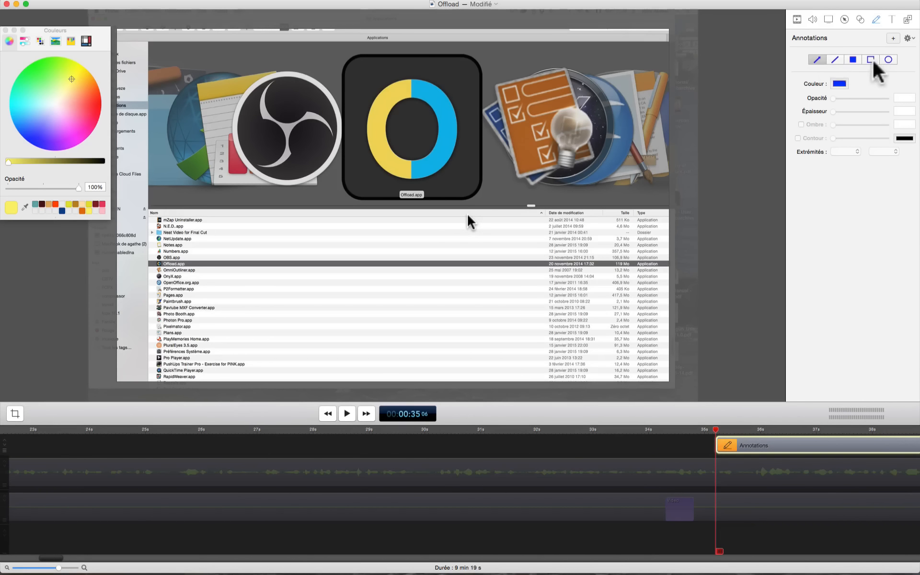
- Draw an arrow annotation from the Offload.app row in the list to the large Offload icon's lower corner and colour it yellow
click(818, 59)
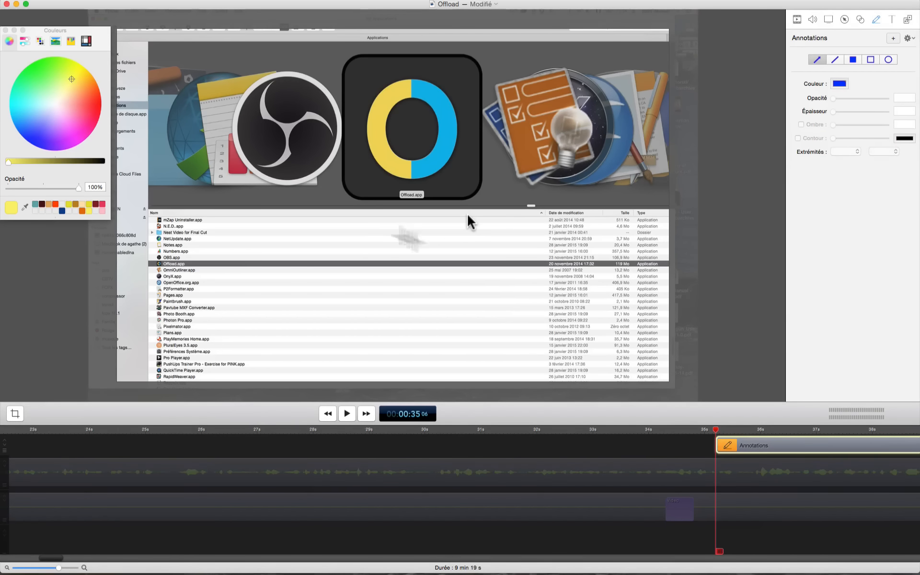
click(320, 346)
mouse_move(319, 347)
mouse_down()
mouse_move(364, 226)
mouse_move(409, 215)
mouse_move(374, 209)
mouse_up()
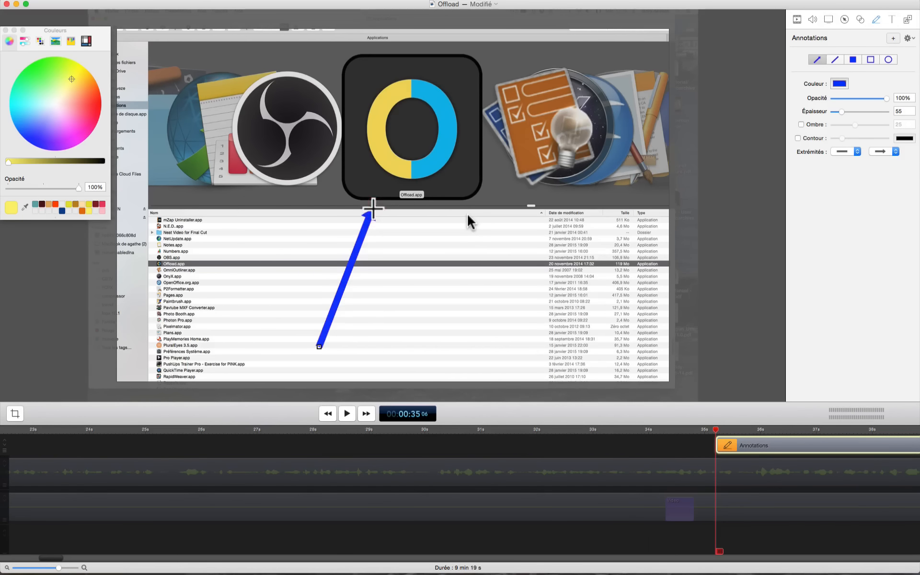
drag(319, 346, 204, 262)
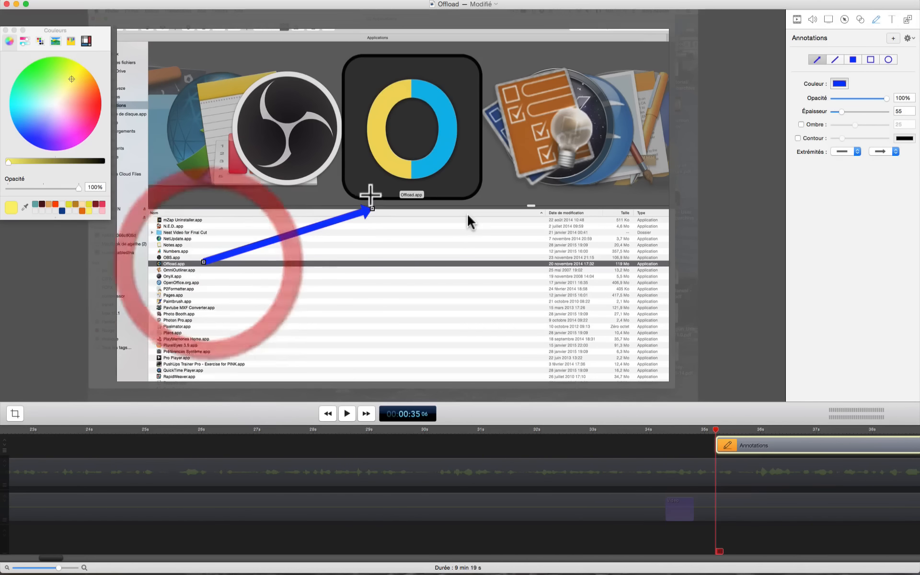
drag(373, 207, 342, 197)
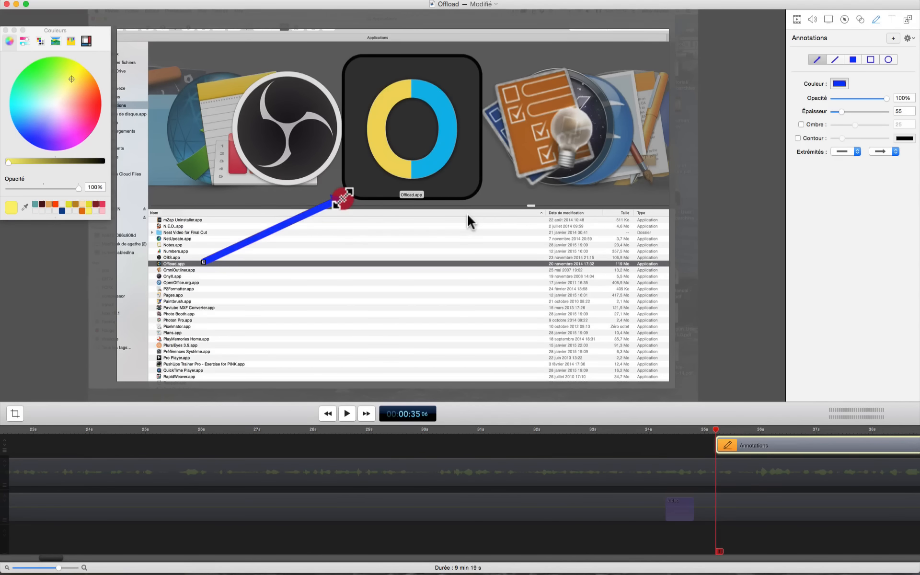
click(838, 84)
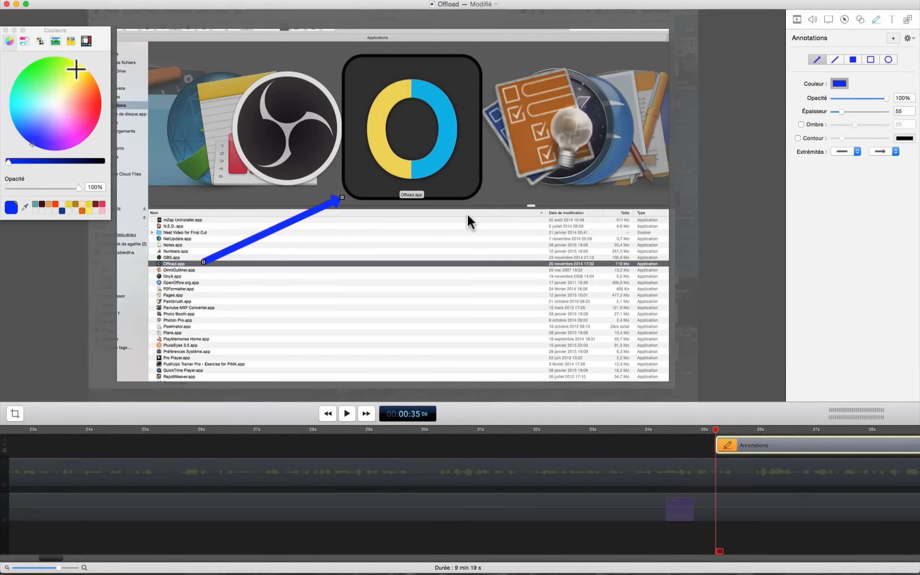
click(76, 67)
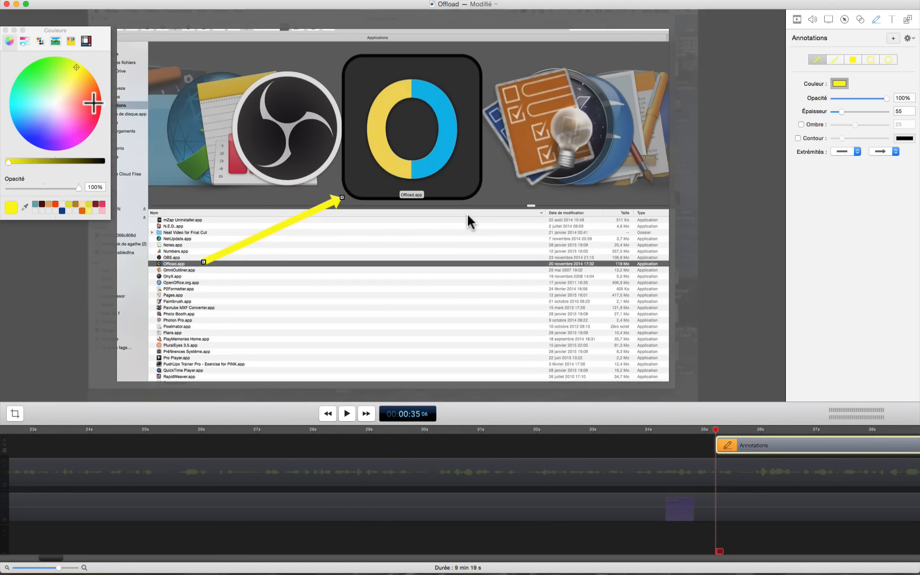
- Style the arrow red with thickness 167, a shadow, a black outline and a round cap at its start
click(93, 103)
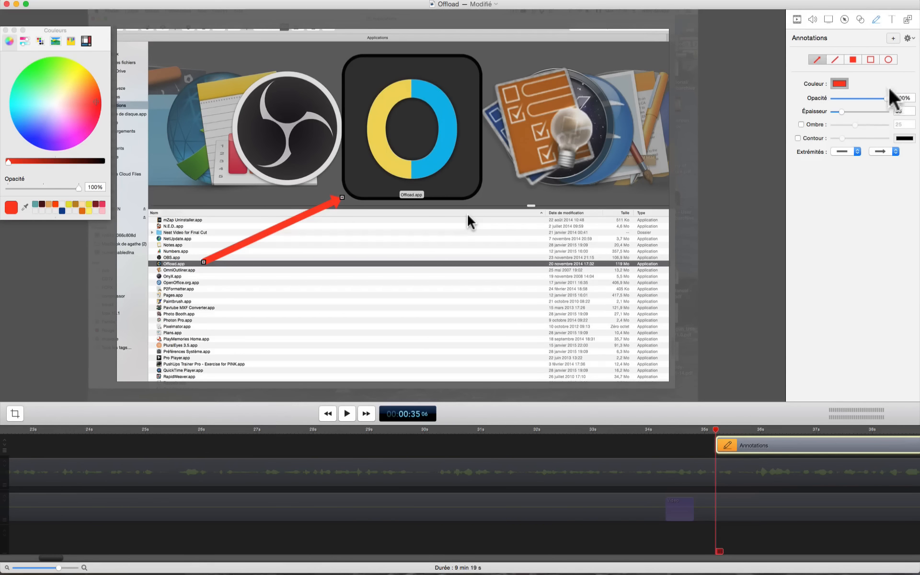
drag(843, 112, 859, 112)
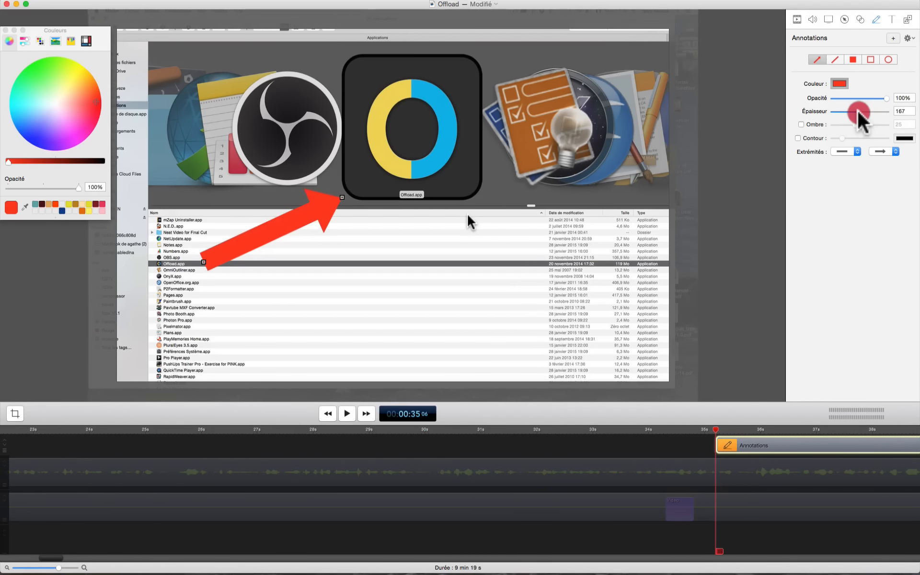
click(800, 124)
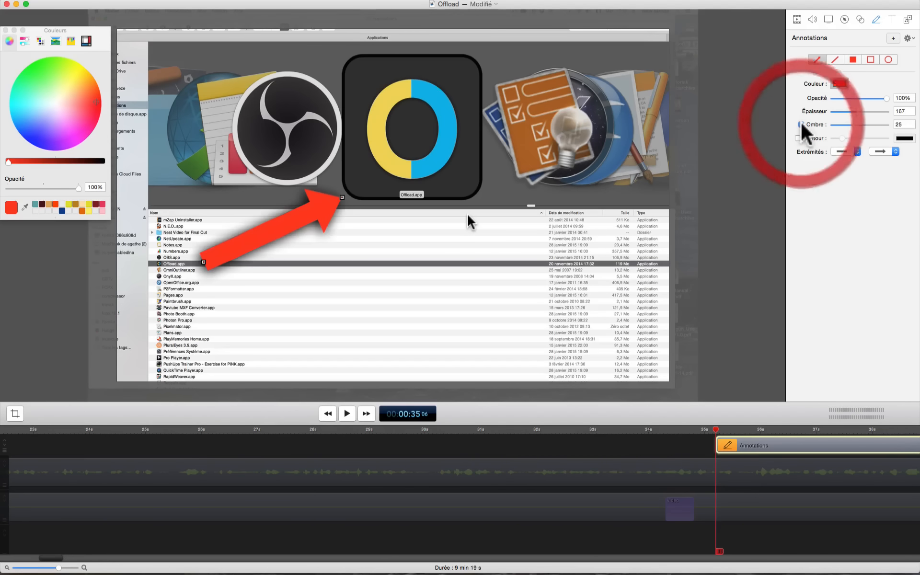
click(798, 138)
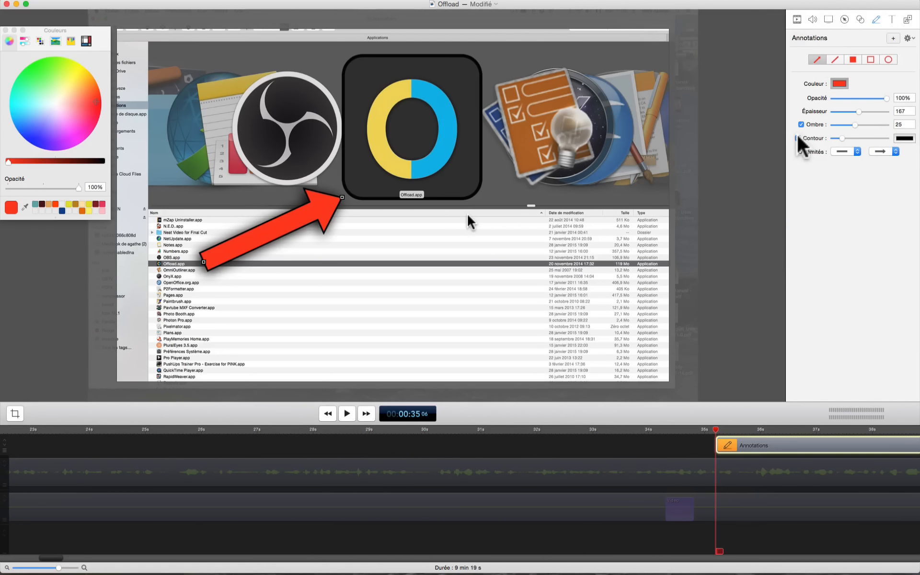
click(858, 151)
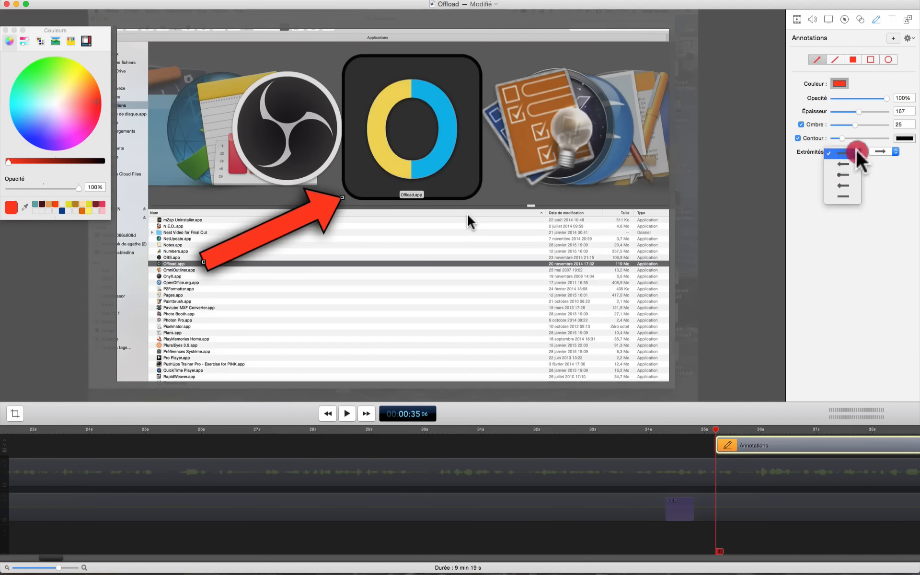
click(843, 176)
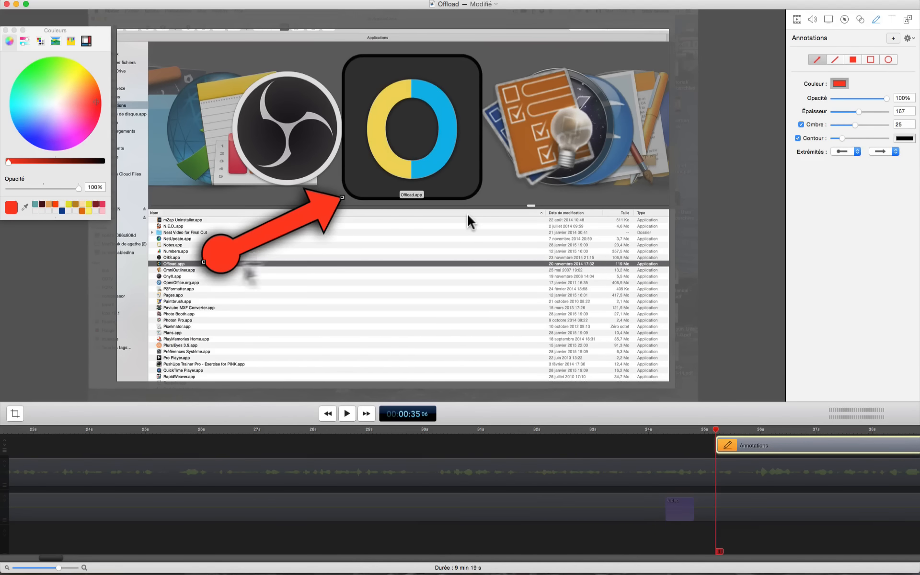
- Extend the end of the annotations clip to about 42.5 s and play it back
click(698, 438)
key(space)
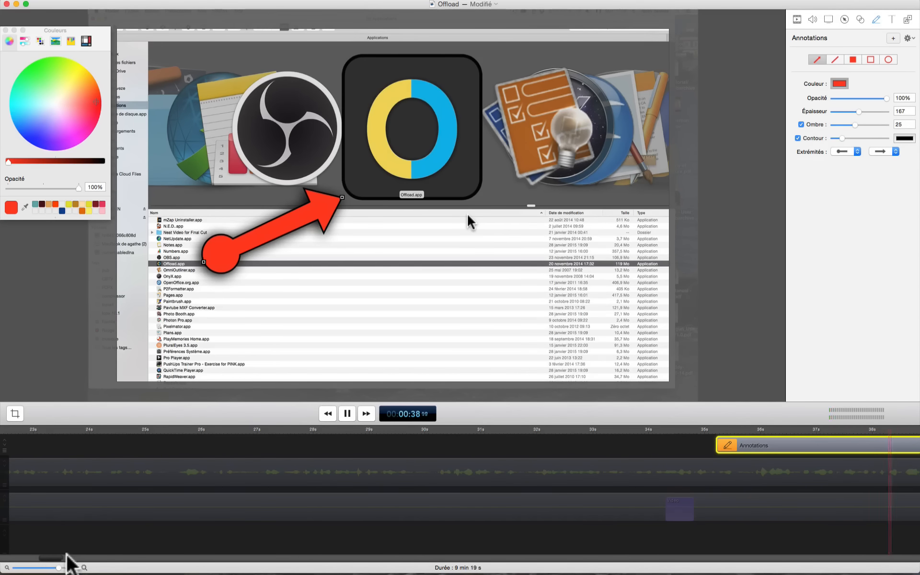
click(78, 558)
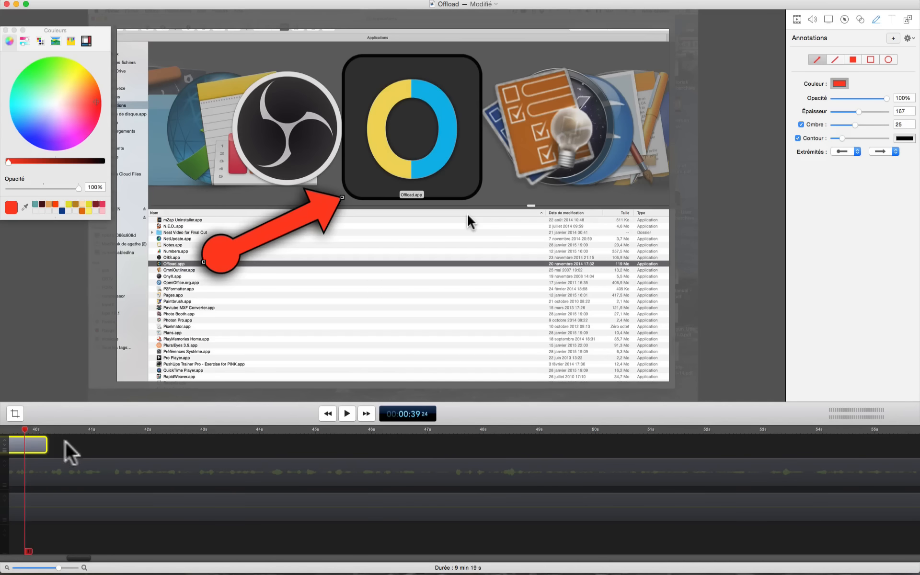
key(super+a)
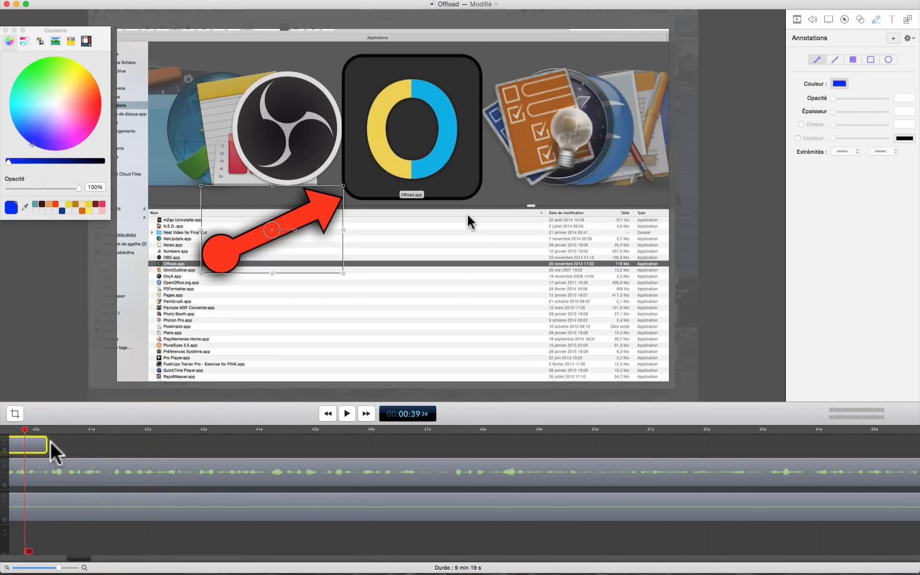
drag(46, 445, 174, 438)
key(space)
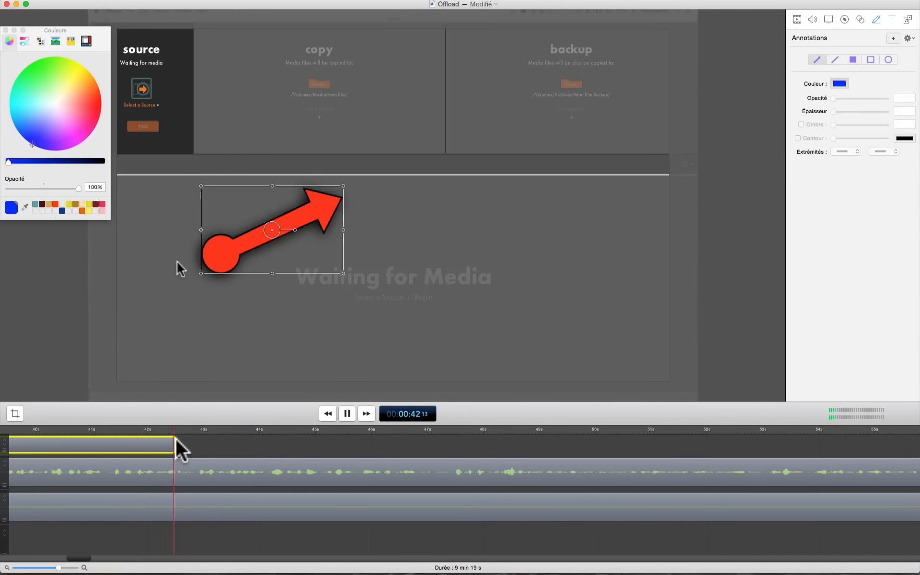
key(space)
- Shorten the annotations clip so it ends at about 40.8 s and play back the change
drag(176, 439, 80, 443)
click(40, 428)
key(space)
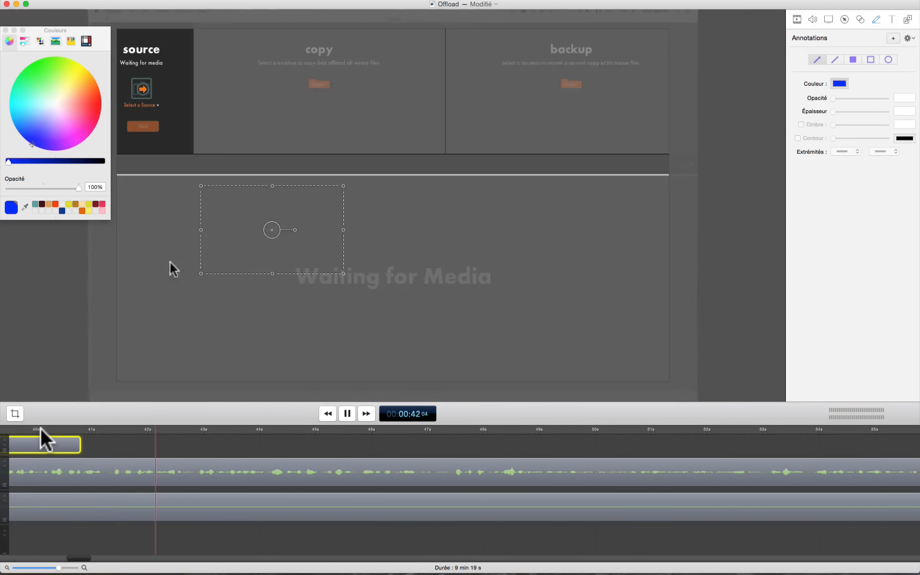
key(space)
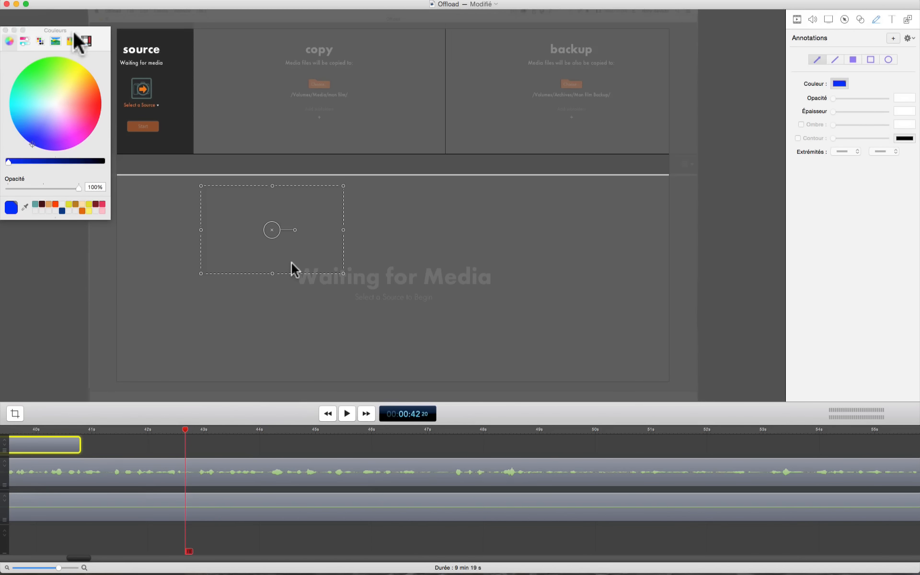
- Add a video action to the recording clip, ending at about 42.7 s
drag(74, 37, 81, 239)
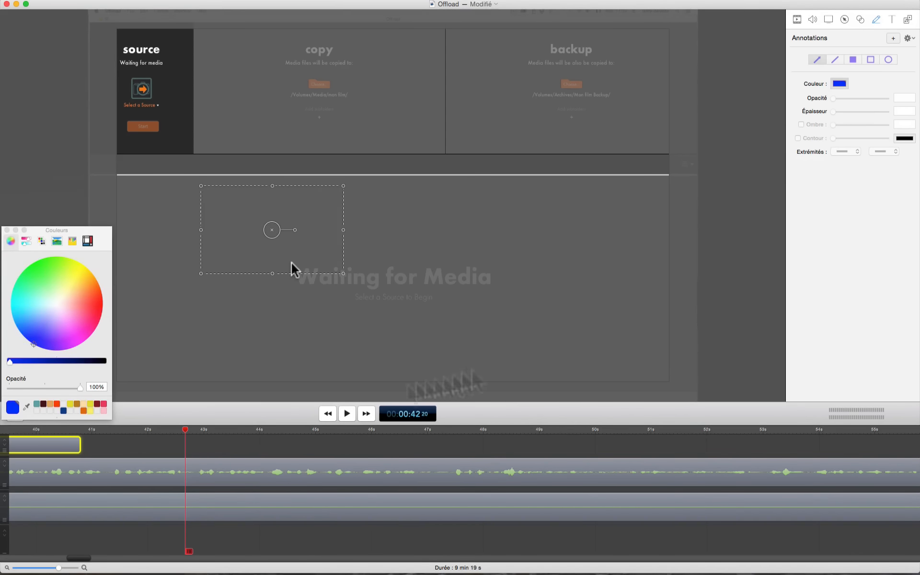
click(797, 19)
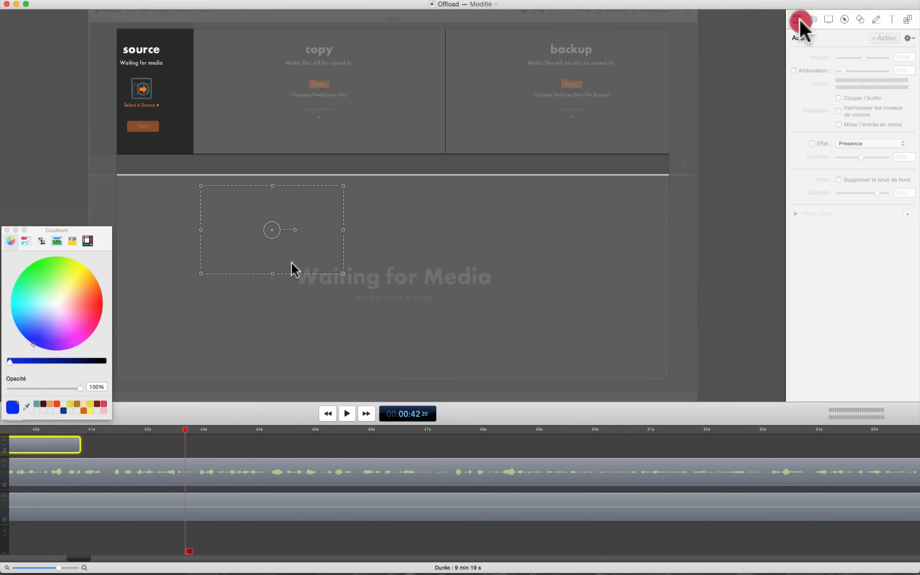
click(884, 37)
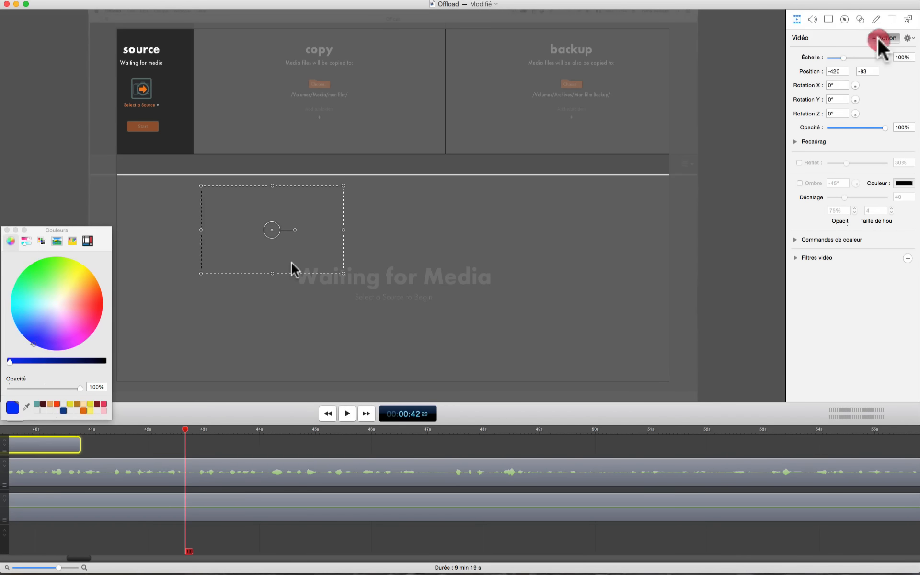
click(248, 507)
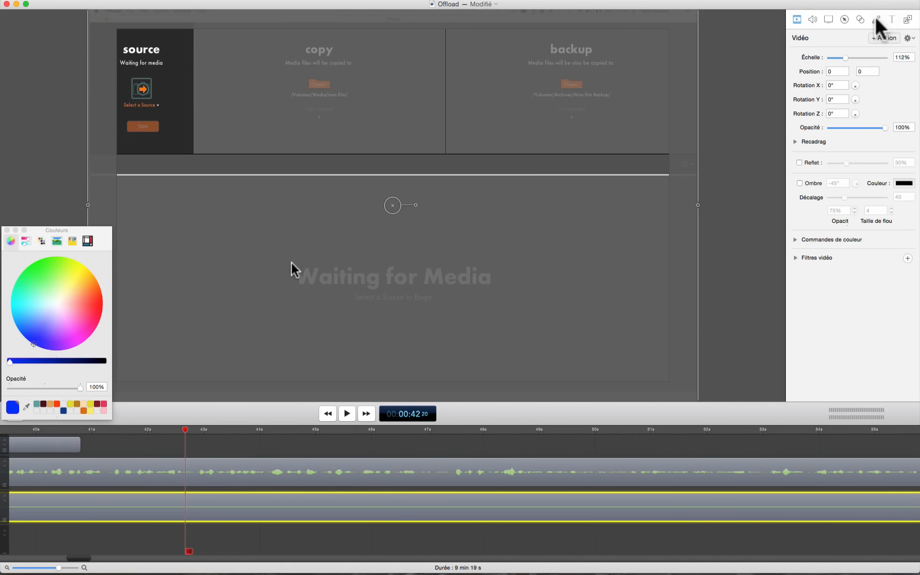
click(882, 37)
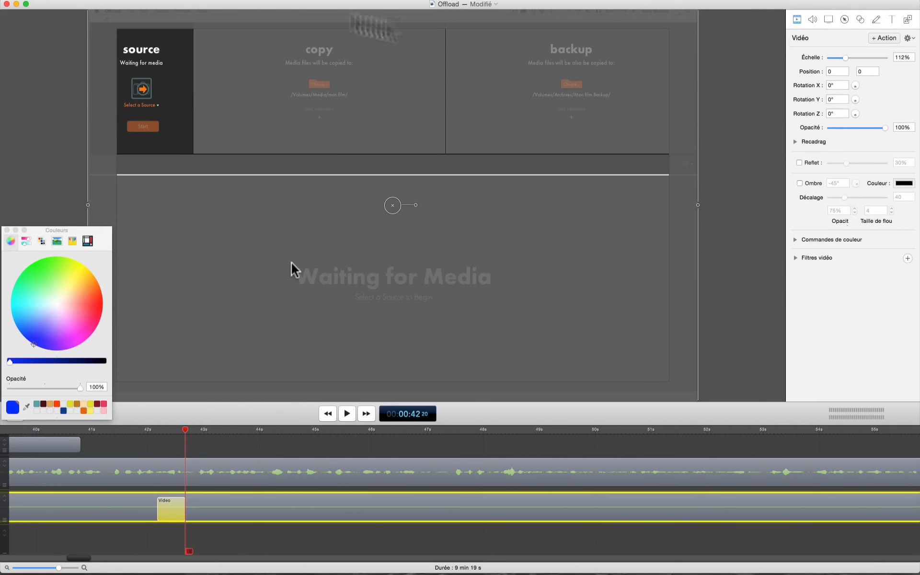
- Reframe the recording in this video action to 108% scale at position 52, 0
drag(847, 57, 844, 57)
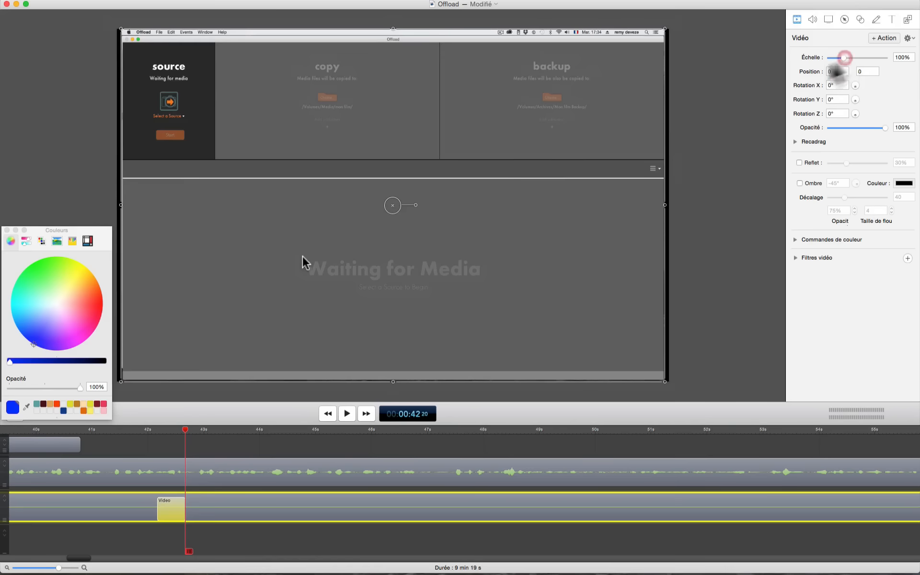
drag(471, 205, 466, 205)
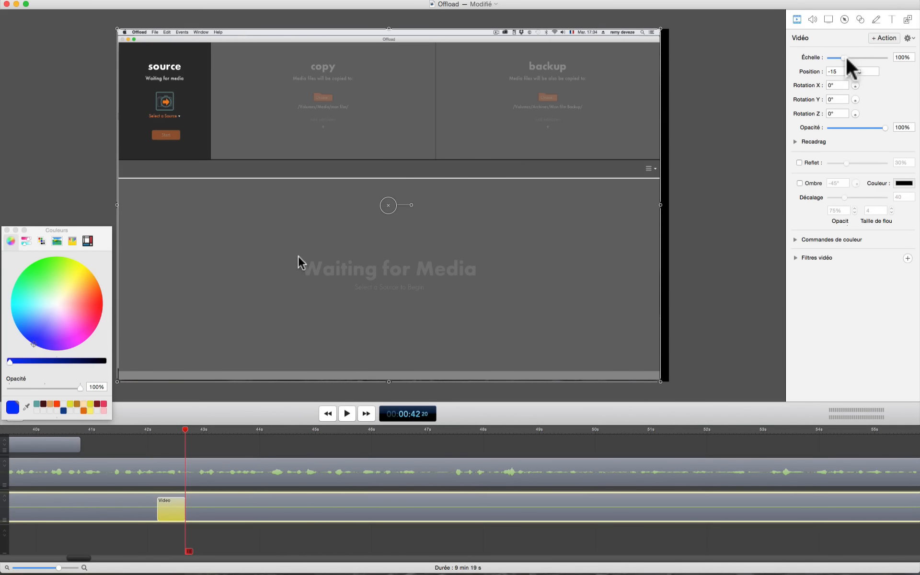
drag(844, 57, 846, 57)
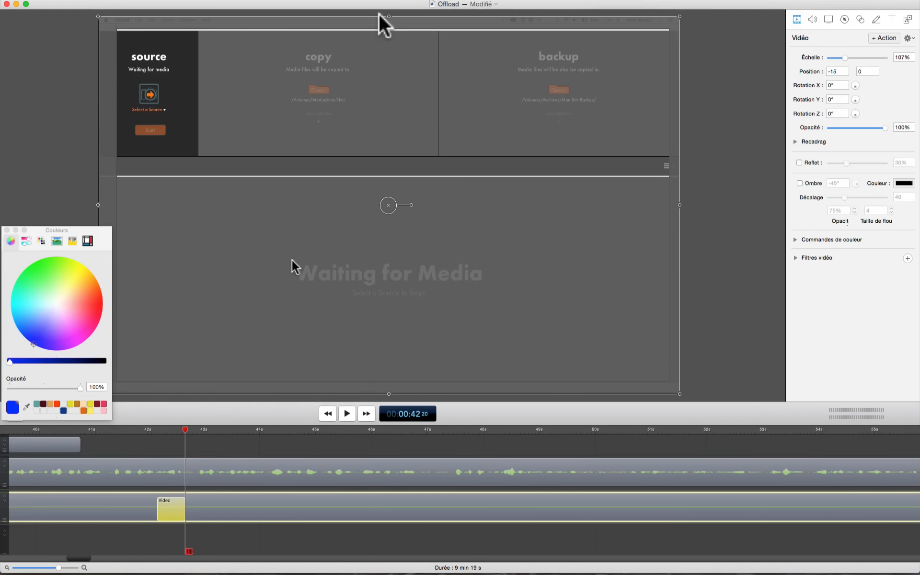
drag(387, 17, 389, 14)
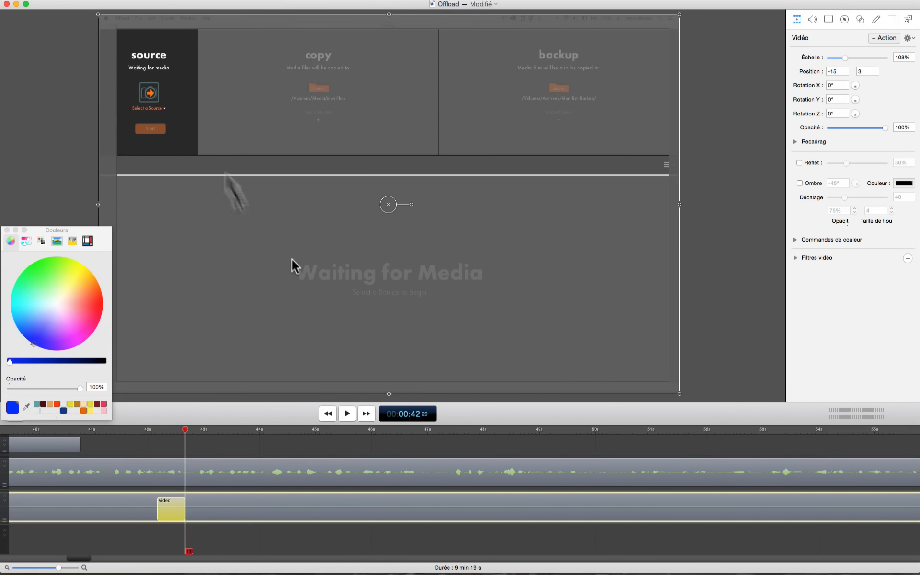
click(318, 214)
drag(318, 214, 333, 211)
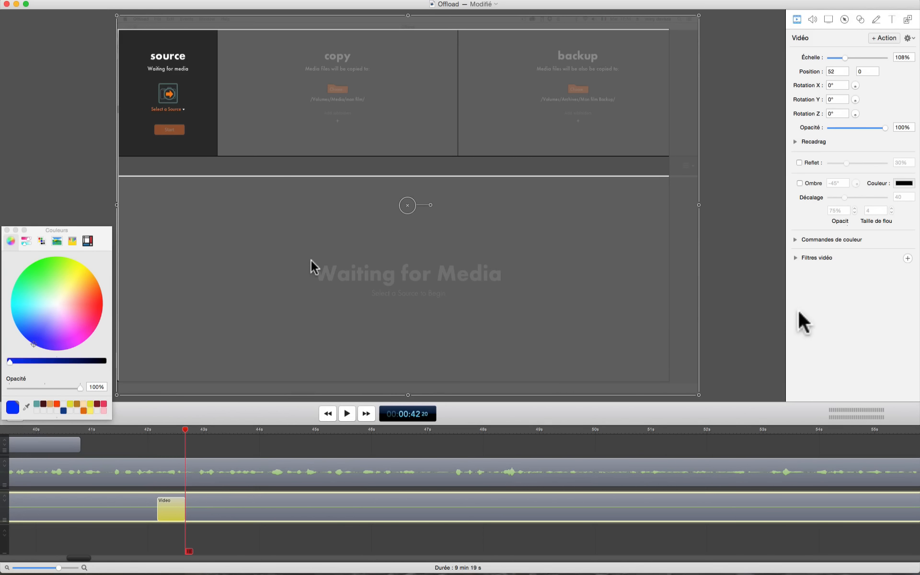
- Play the recording to about 48 s, where the cursor rests beside the source icon, and add a mouse-cursor callout action there
key(space)
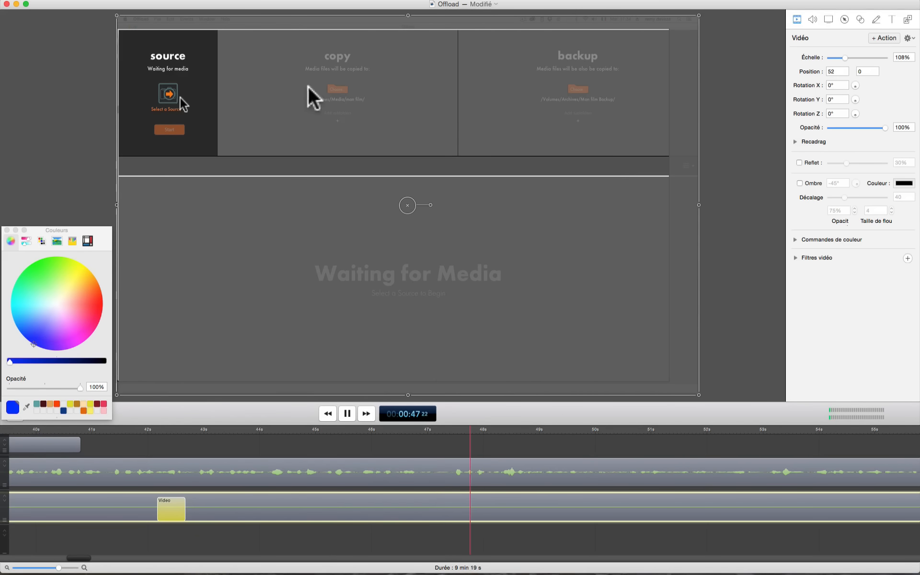
key(space)
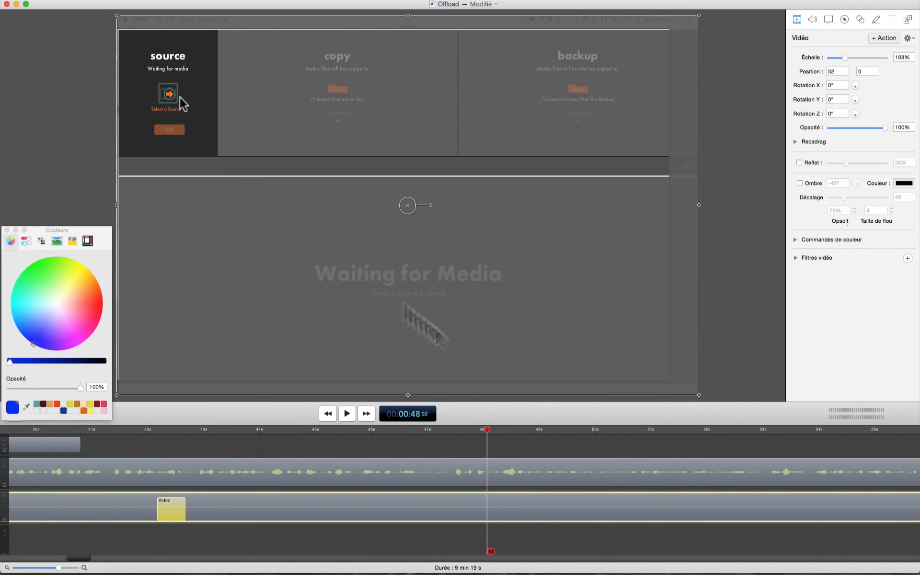
click(425, 434)
key(space)
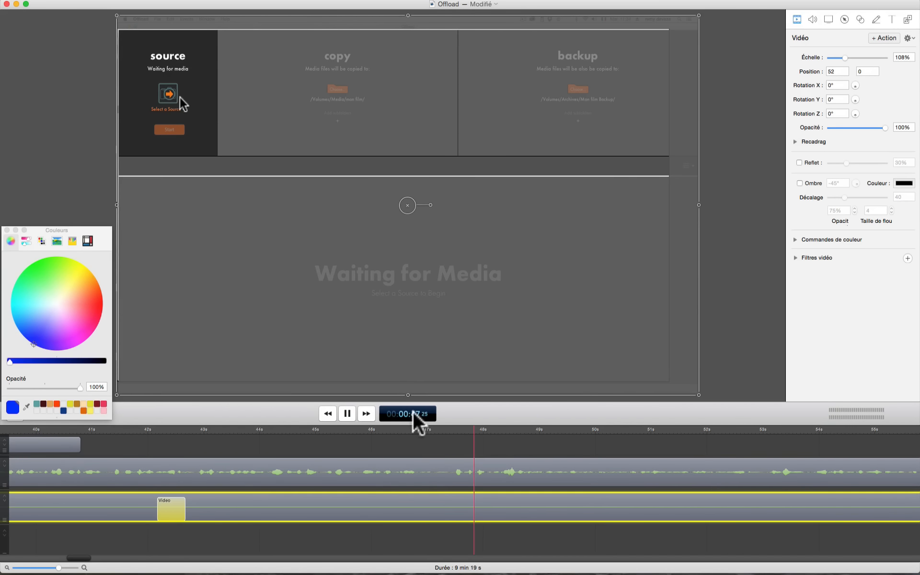
key(space)
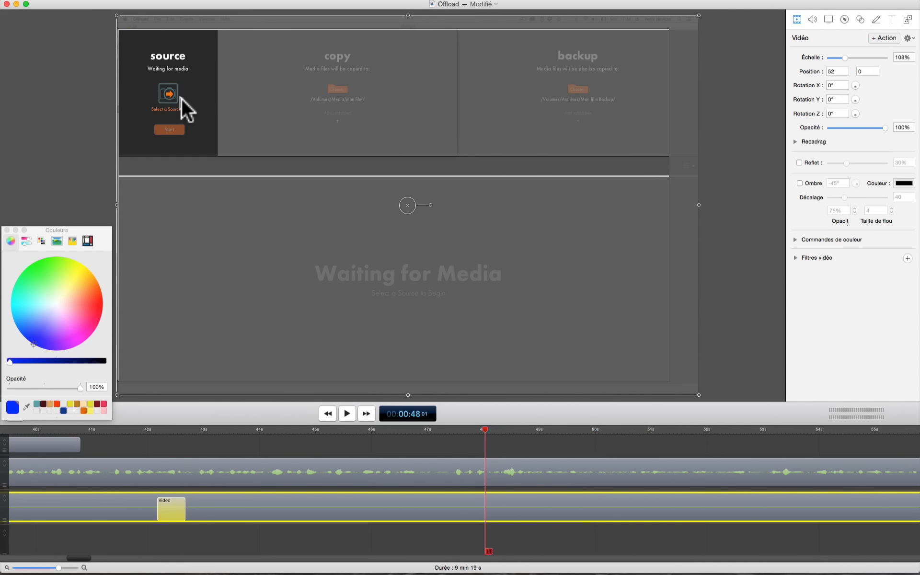
click(845, 19)
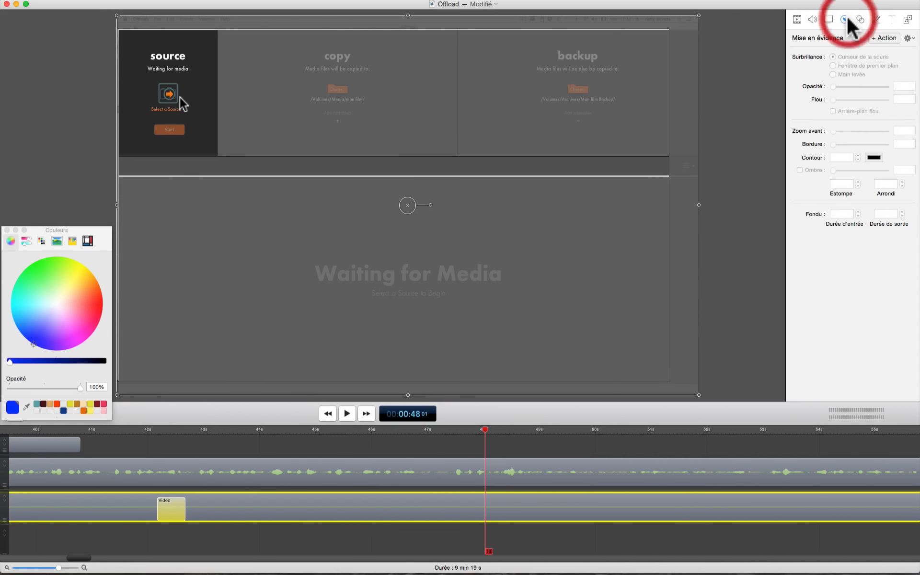
click(883, 38)
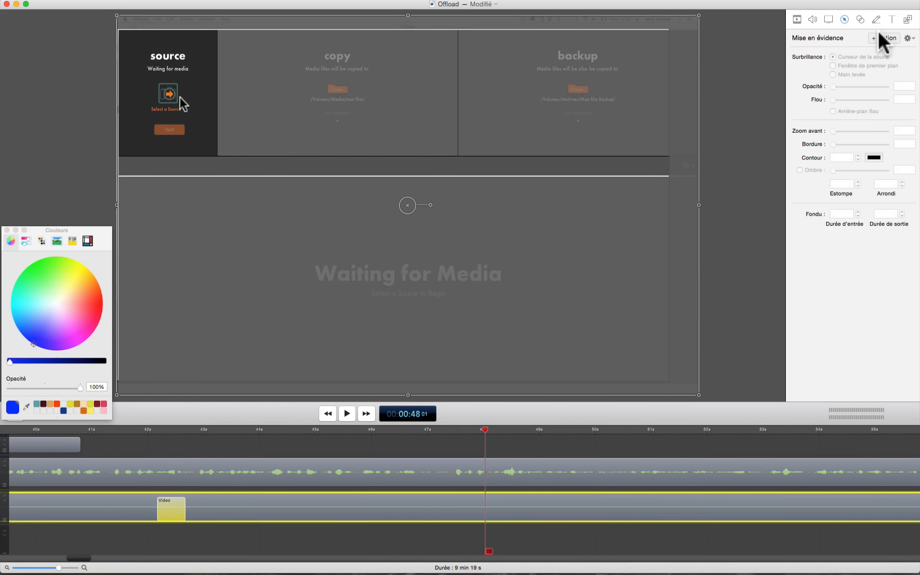
click(882, 38)
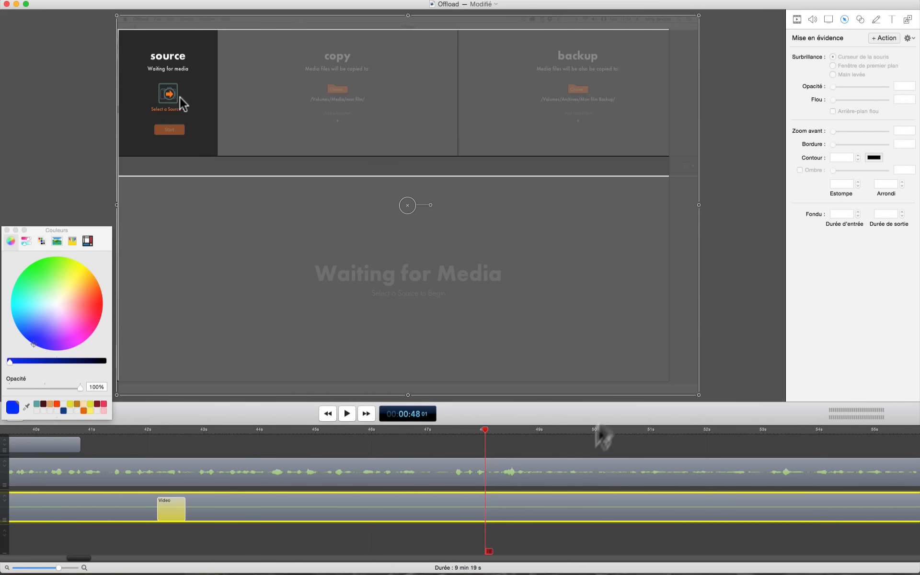
click(883, 37)
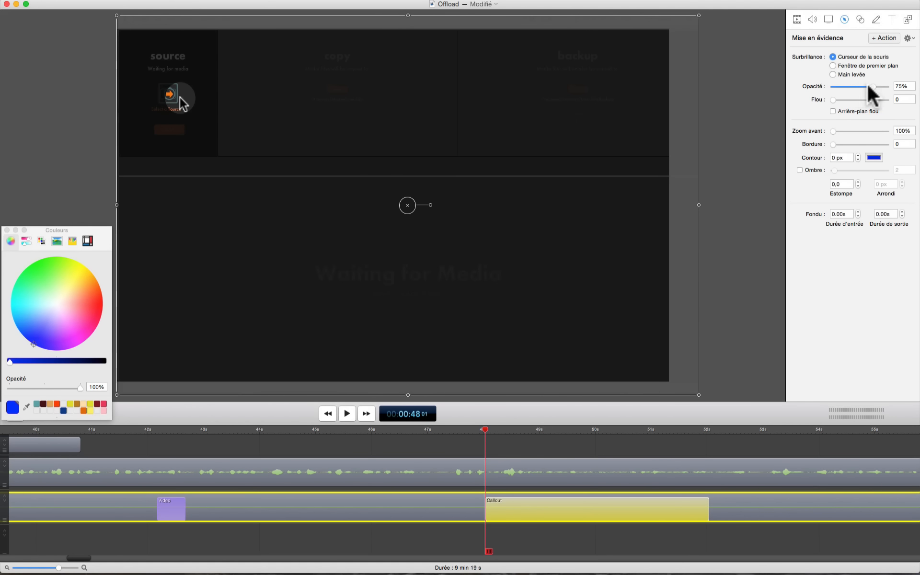
- Set the callout's opacity to 0, outline to 2 px yellow, zoom to 283% and border to 286, and cue playback just before it
drag(871, 89, 763, 92)
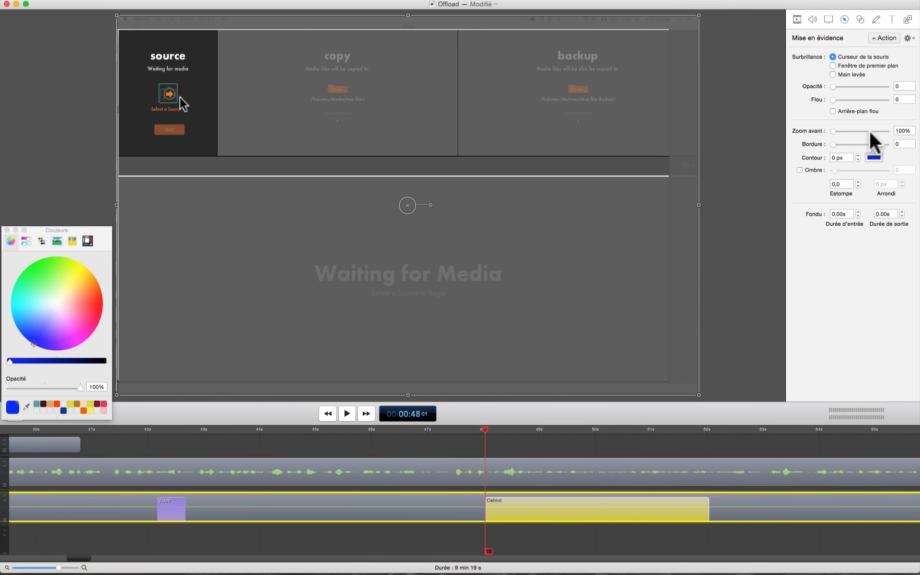
click(857, 156)
click(858, 155)
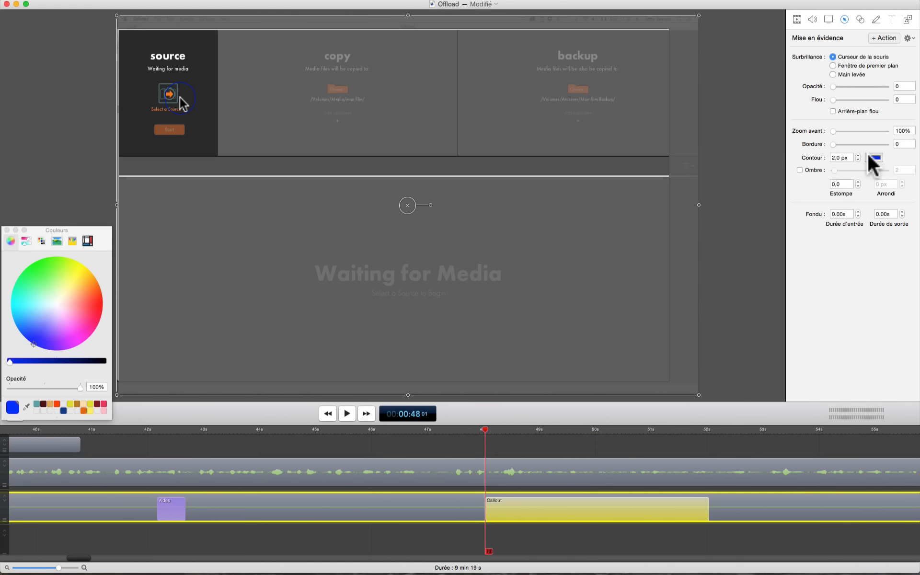
click(81, 267)
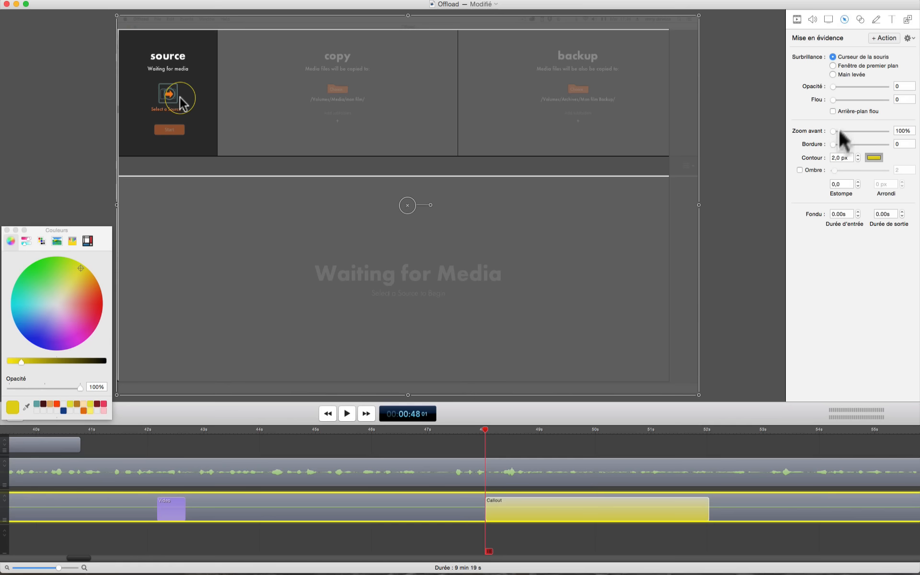
drag(837, 131, 884, 156)
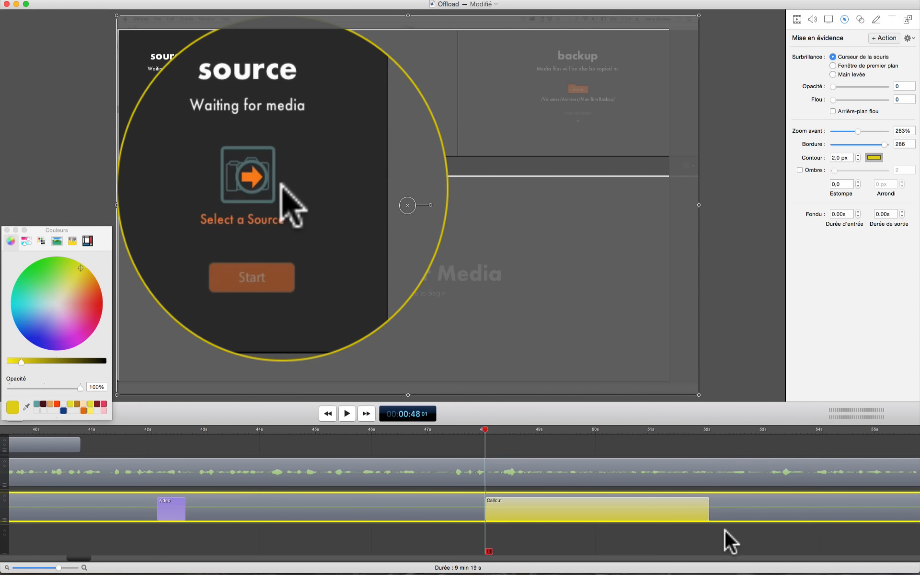
click(456, 429)
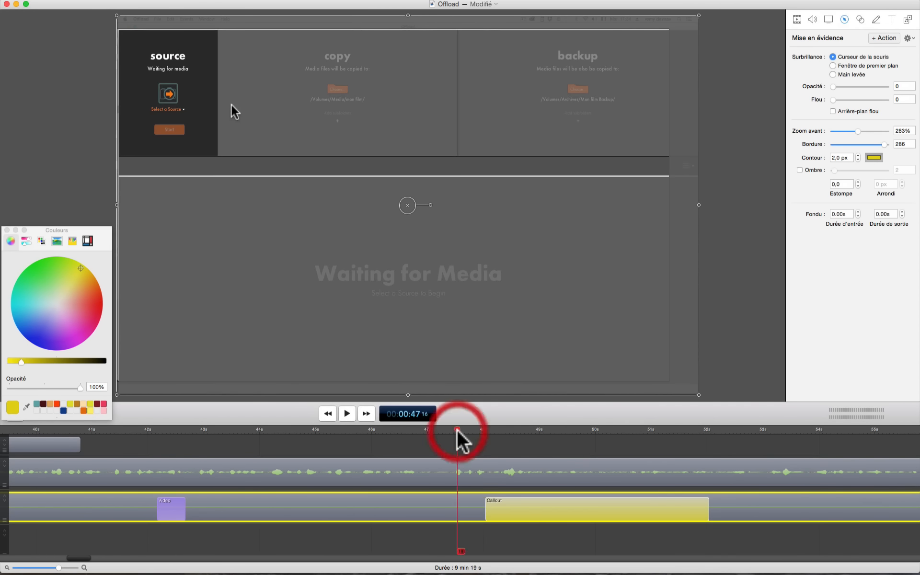
- Preview the start of the cursor callout and set both its fade-in and fade-out durations to 0.30 s
key(space)
key(space)
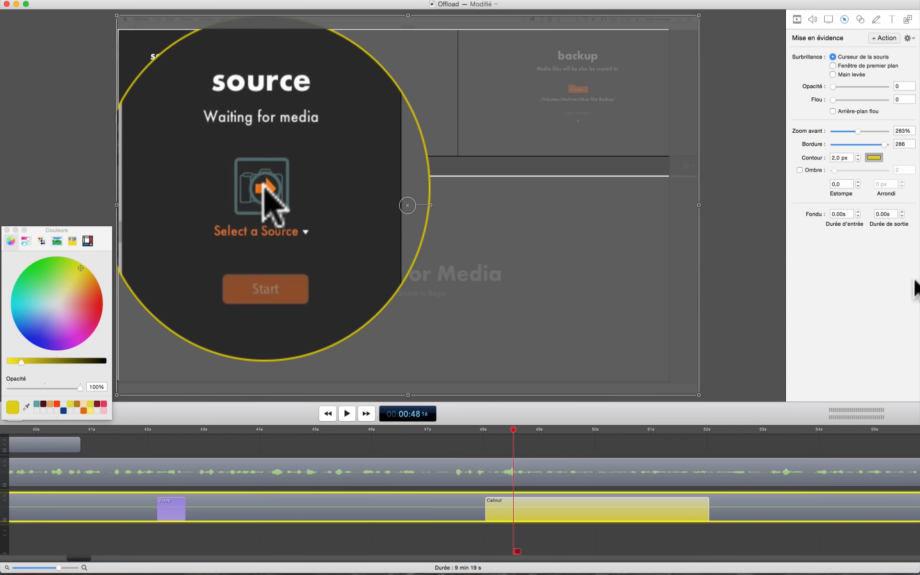
click(857, 211)
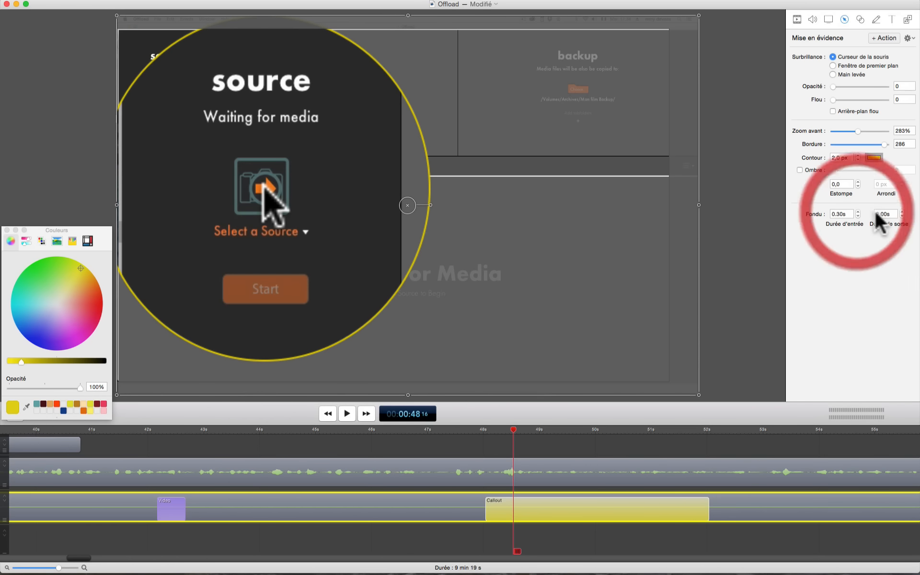
click(902, 212)
click(901, 211)
click(902, 211)
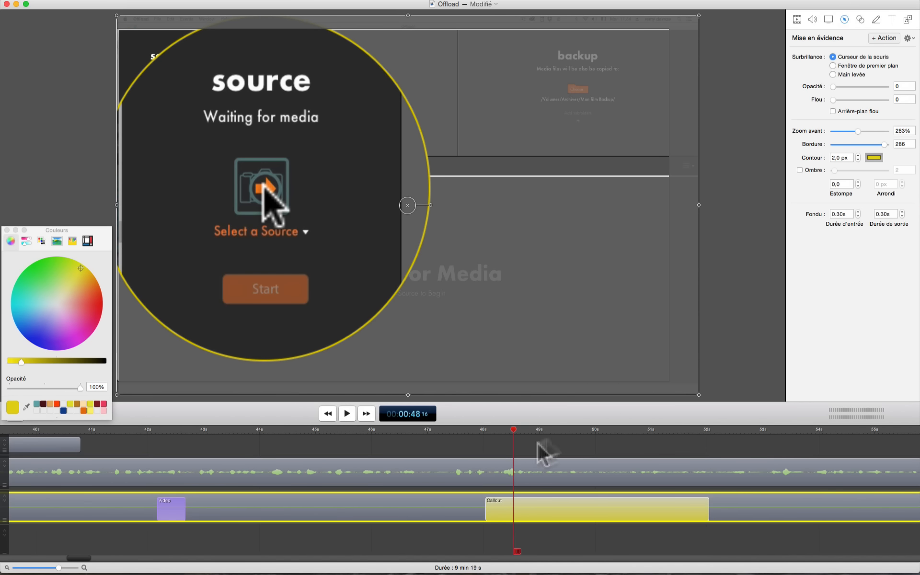
- Play the callout section from about 47.5 s to check its fade-in and how it magnifies around the cursor
click(456, 432)
key(space)
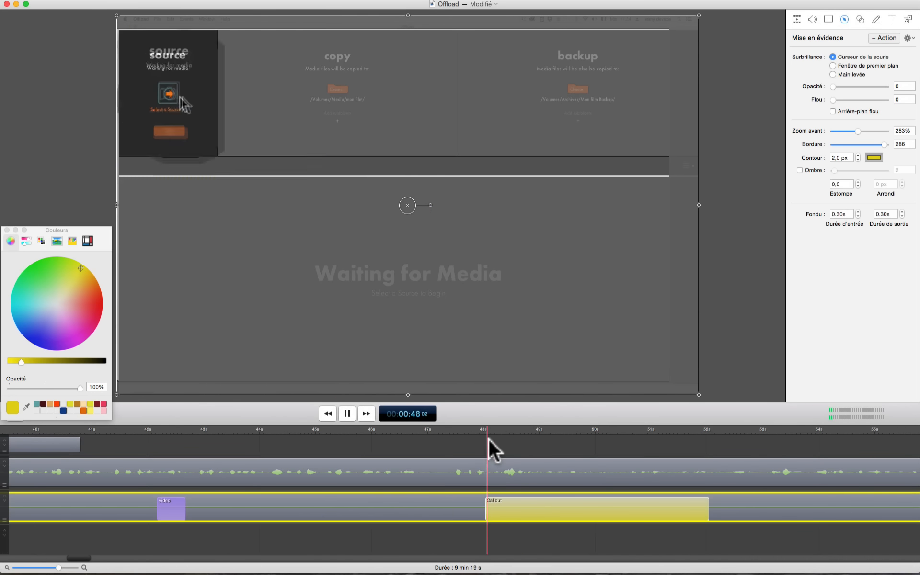
key(space)
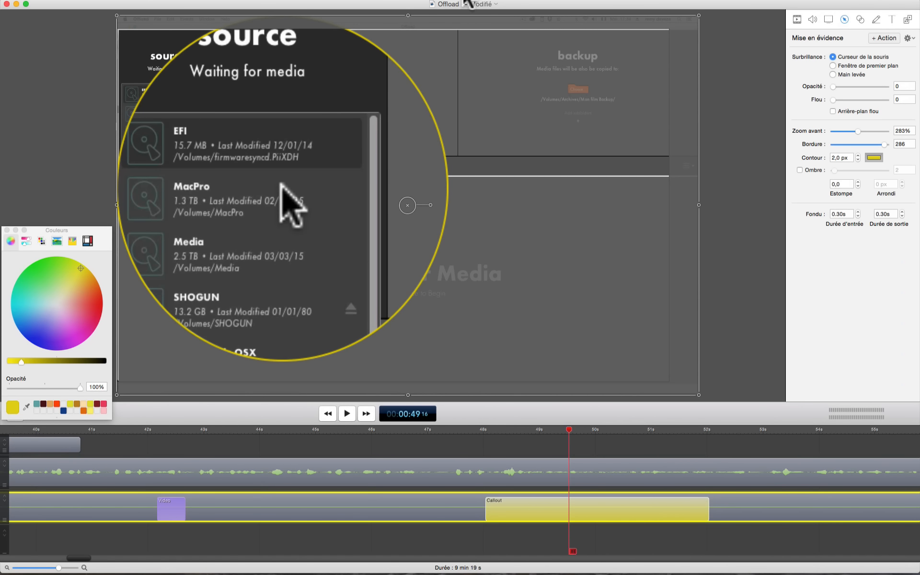
click(464, 427)
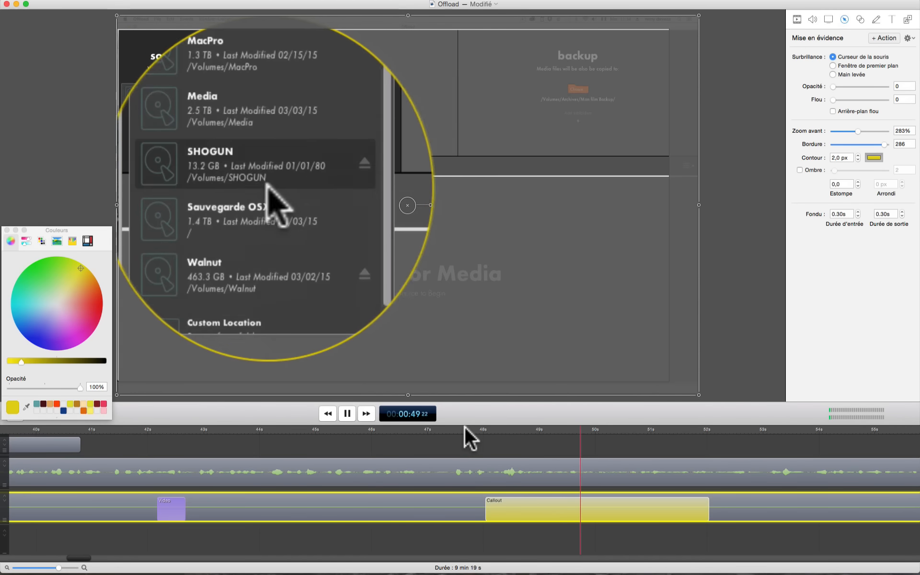
key(space)
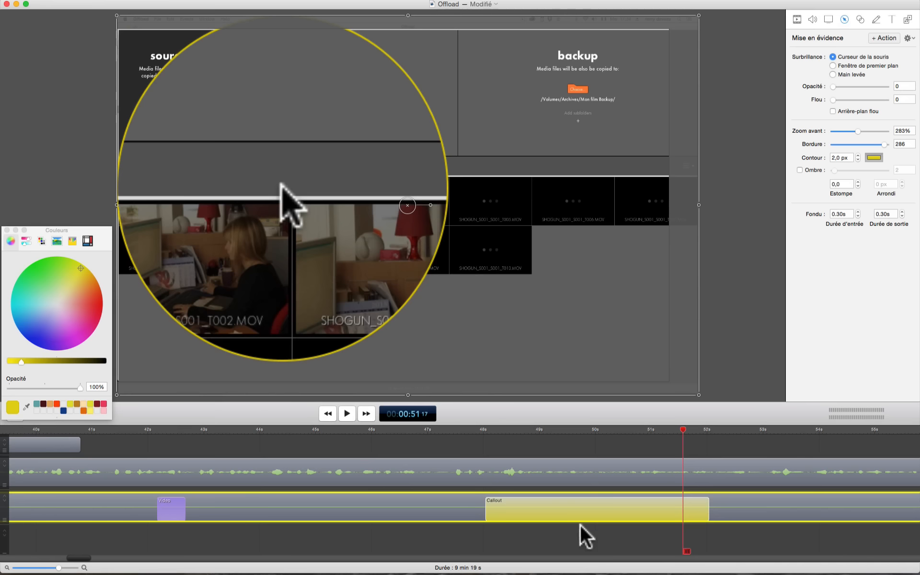
- Shorten the callout action to end at about 51 s and play past its end to check the fade-out
drag(708, 502, 649, 507)
click(584, 428)
key(space)
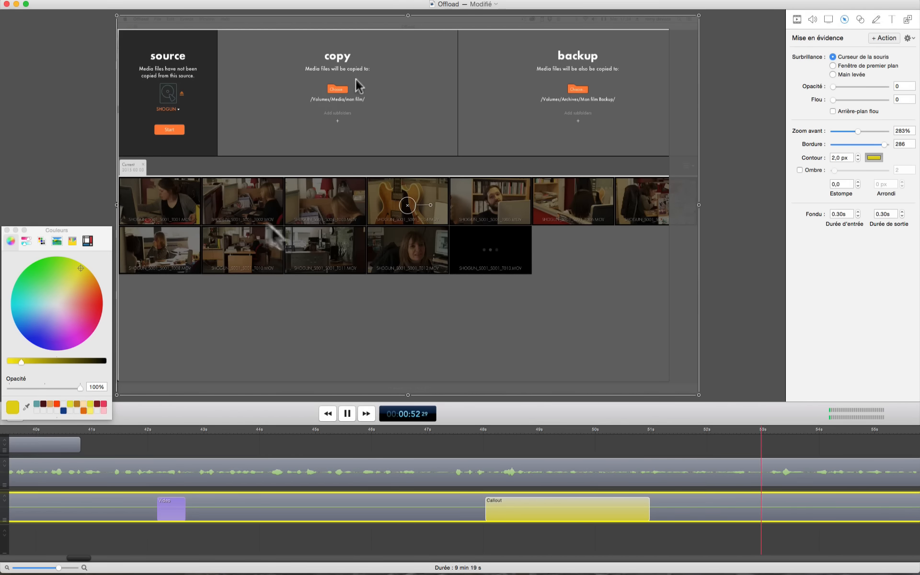
key(space)
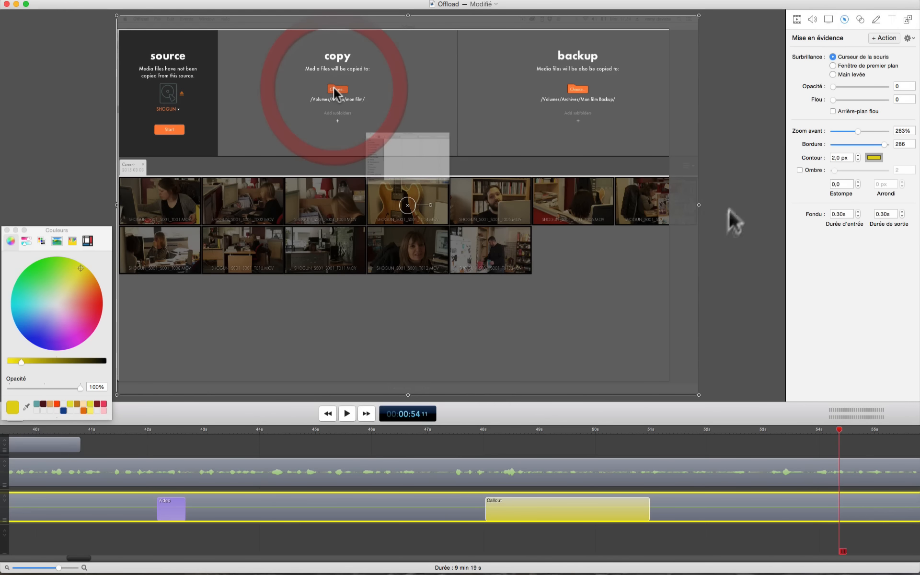
- Try the microphone audio clip at 124% volume with playback from about 52.6 s, and lower its volume to 32%
click(794, 480)
click(812, 18)
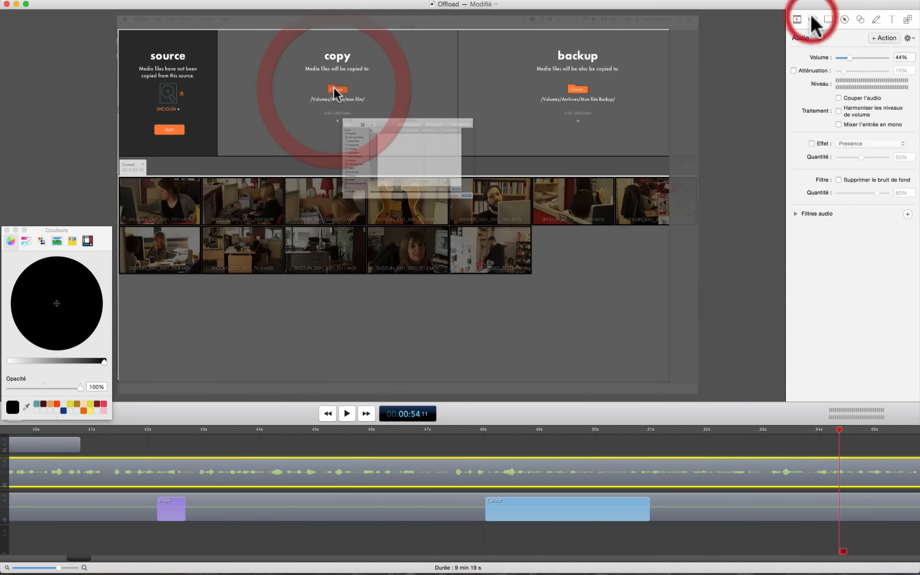
drag(847, 58, 878, 58)
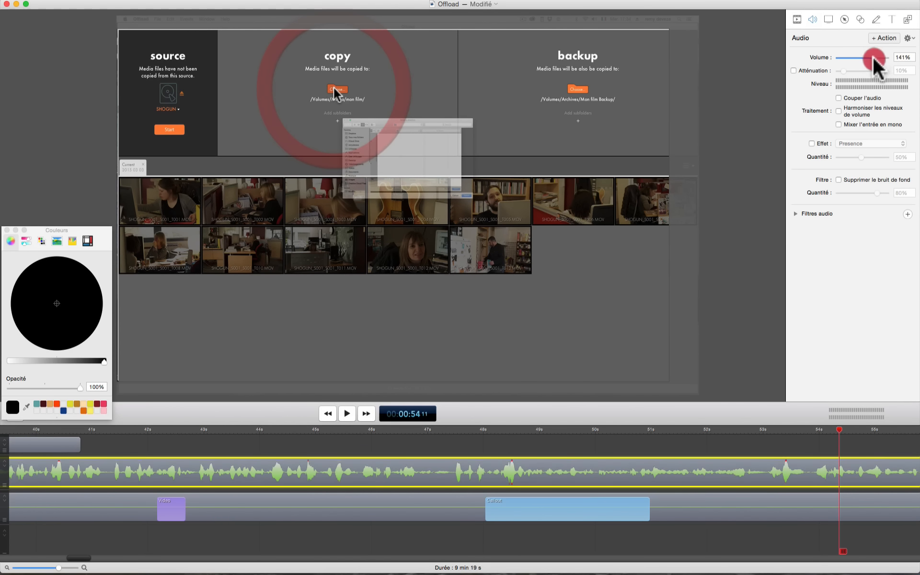
drag(877, 63, 871, 58)
click(743, 430)
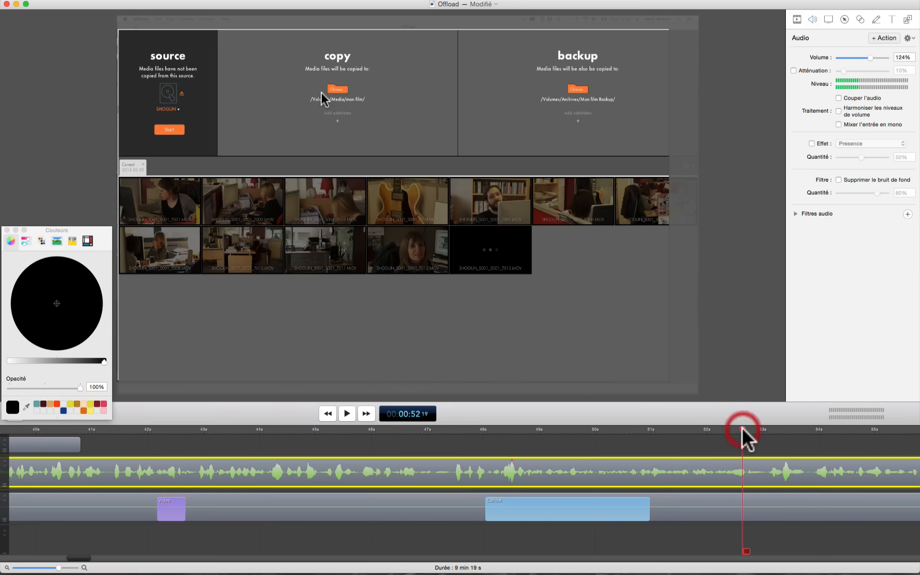
key(space)
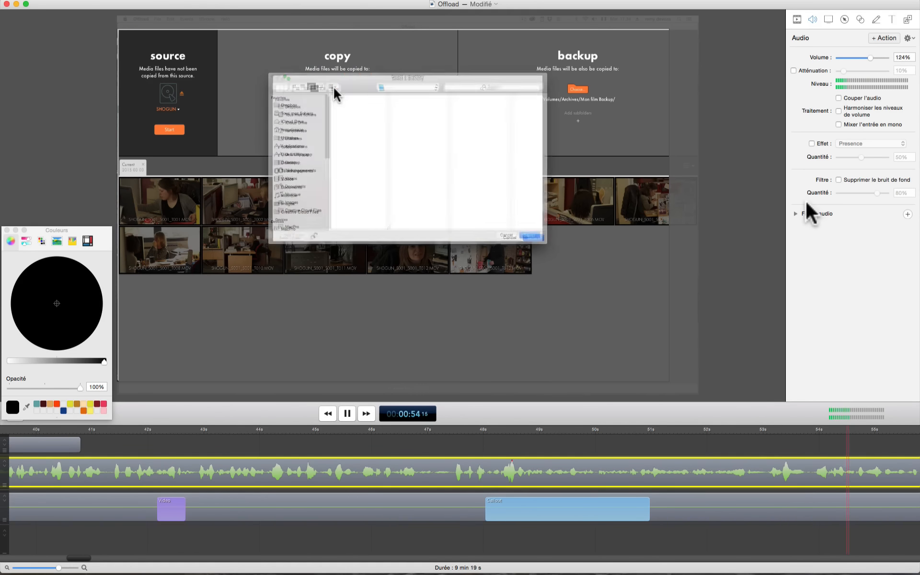
key(space)
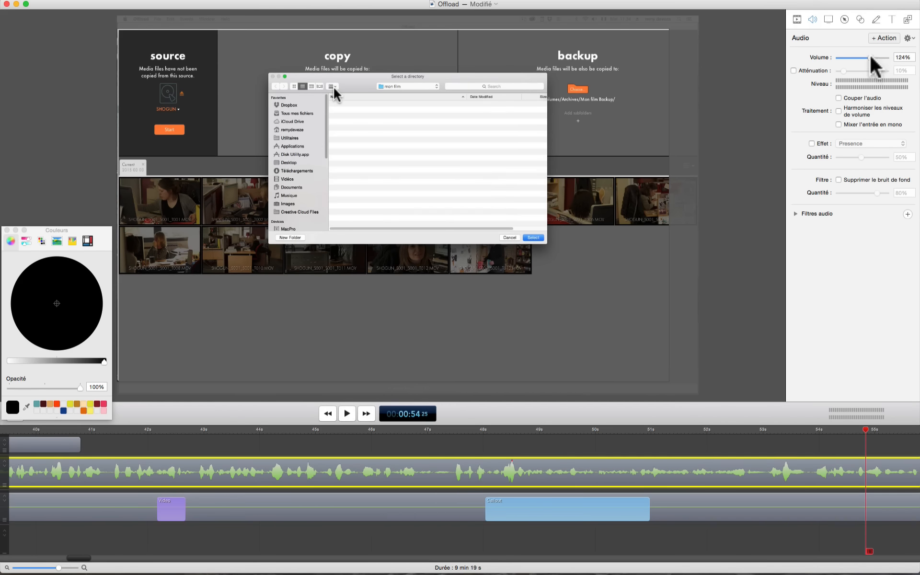
drag(870, 58, 846, 58)
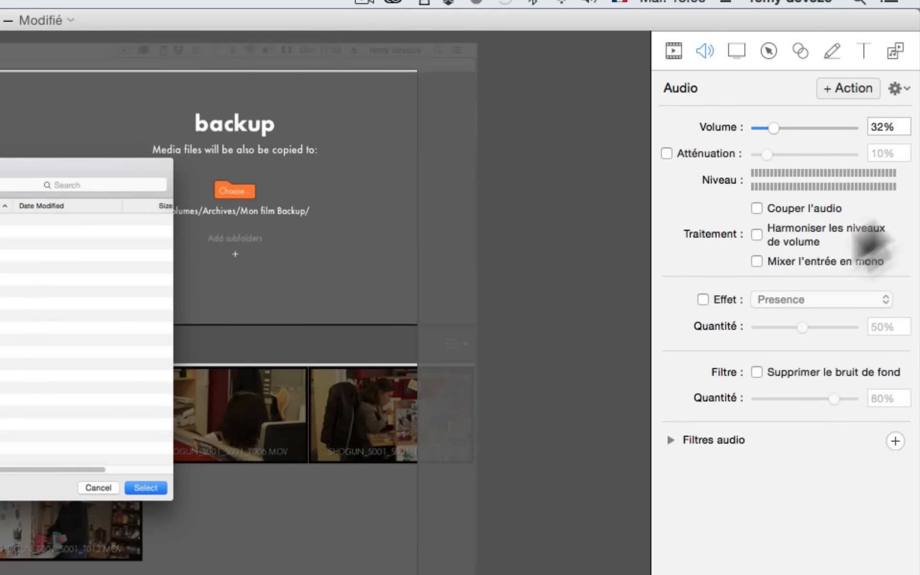
- Review the media library and the text, annotation, touch callout, callout, screen recording, audio and video properties
click(894, 50)
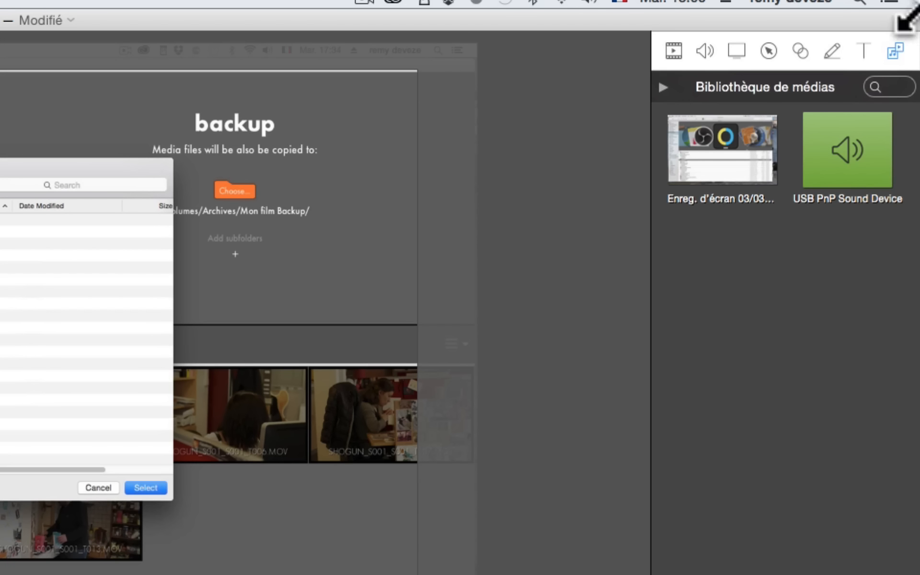
click(862, 51)
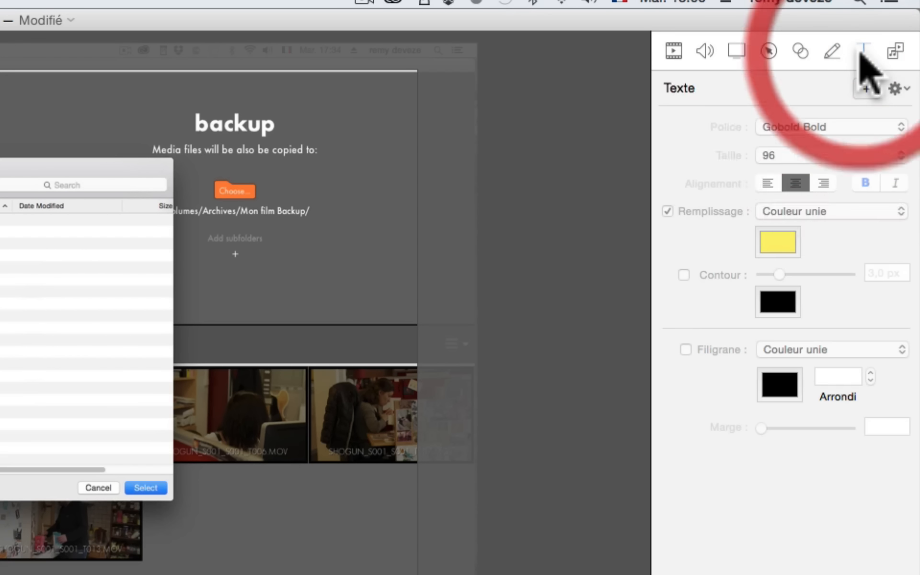
click(833, 50)
click(800, 51)
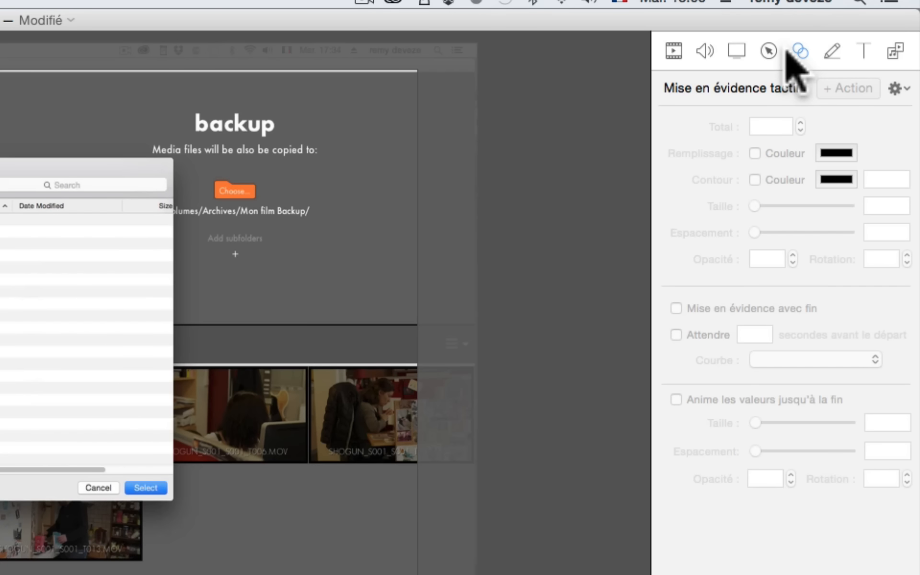
click(768, 51)
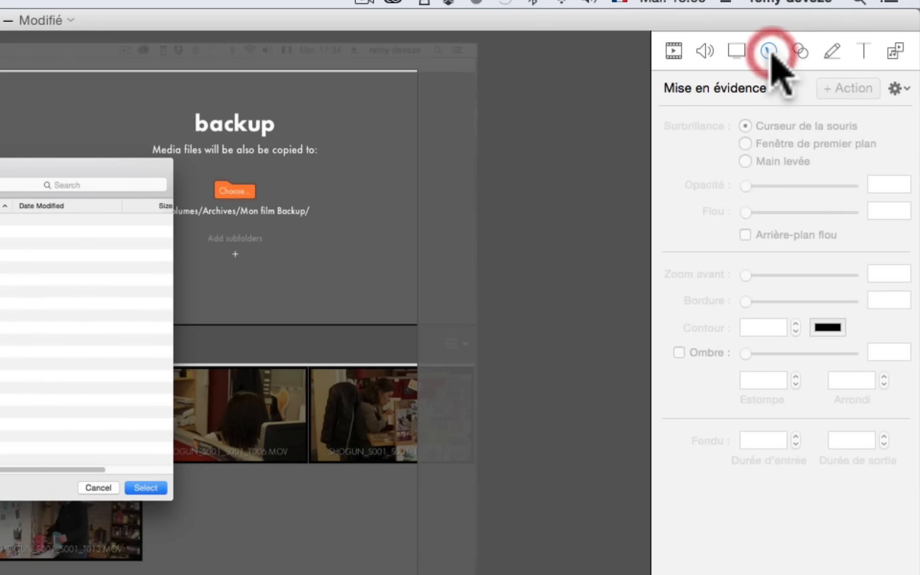
click(733, 51)
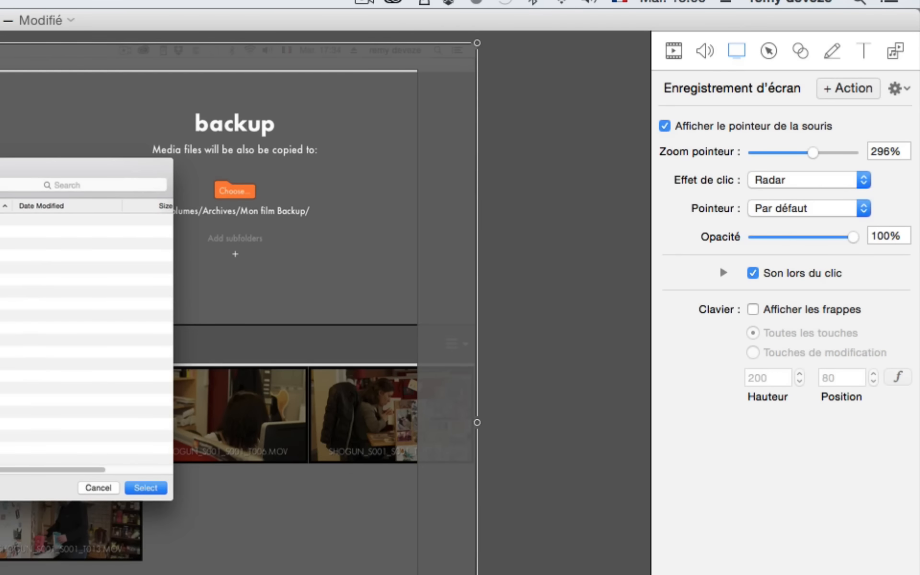
click(705, 51)
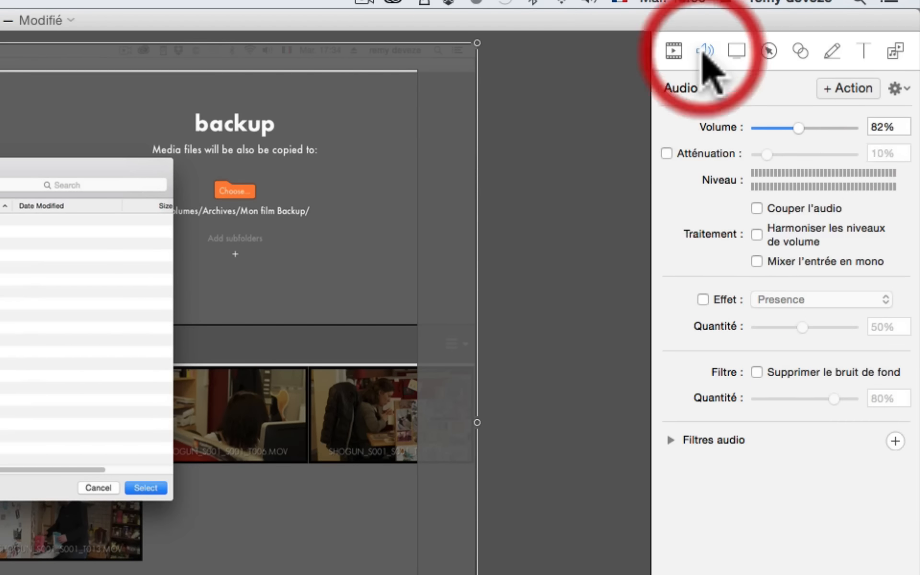
click(673, 50)
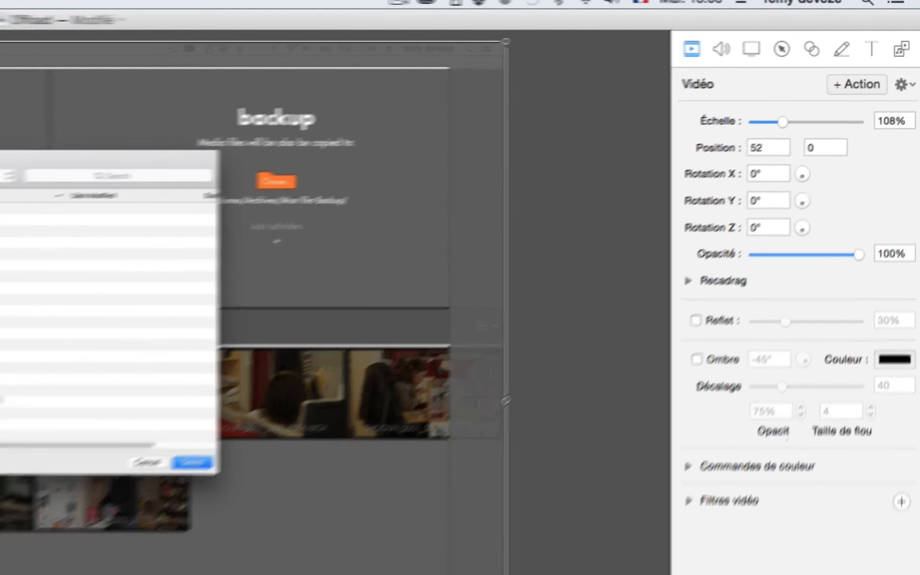
- Split the audio and screen recording clips together at about 56.7 s and delete everything after the cut
click(508, 513)
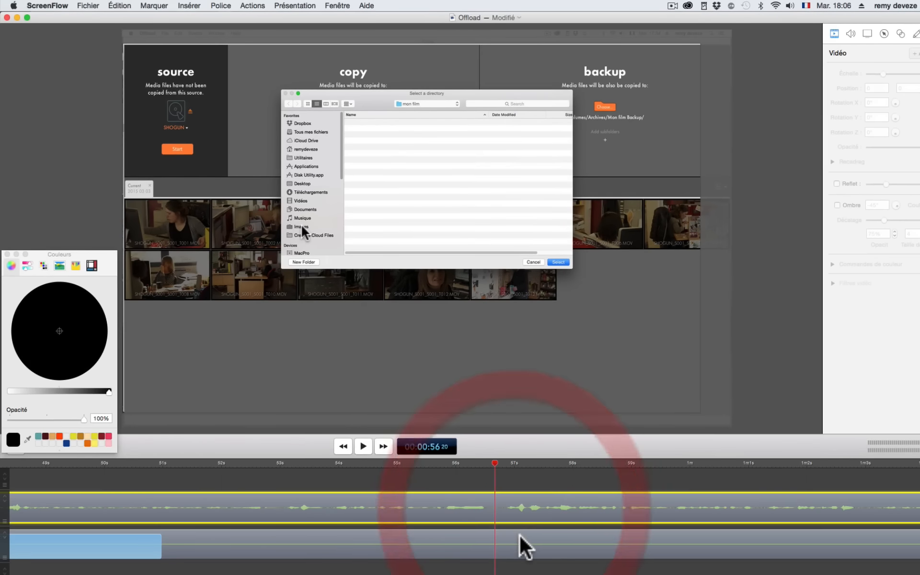
shift+click(520, 535)
key(t)
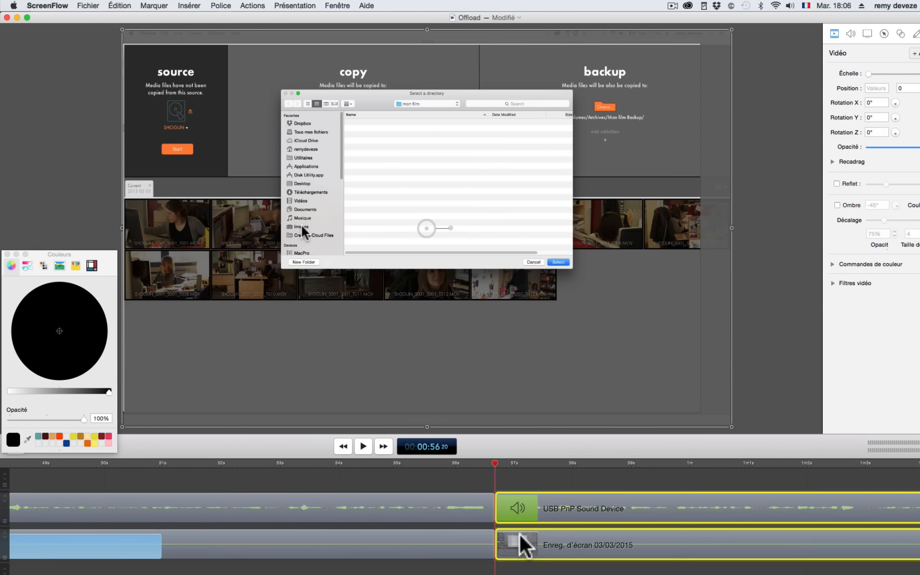
key(Delete)
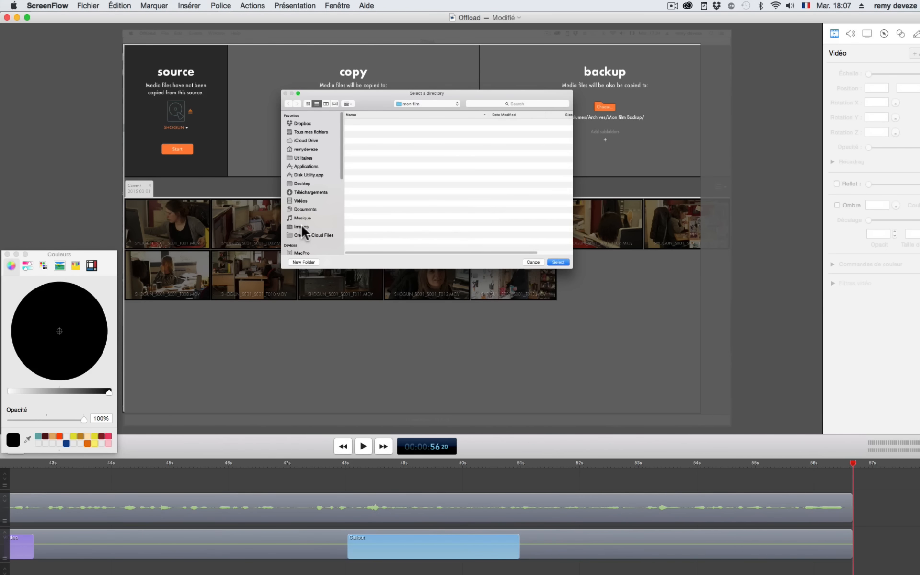
- Prepare the export of Offload.mp4 with the dimensions scaled to 100% (1920 x 1200) and motion blur enabled
click(90, 5)
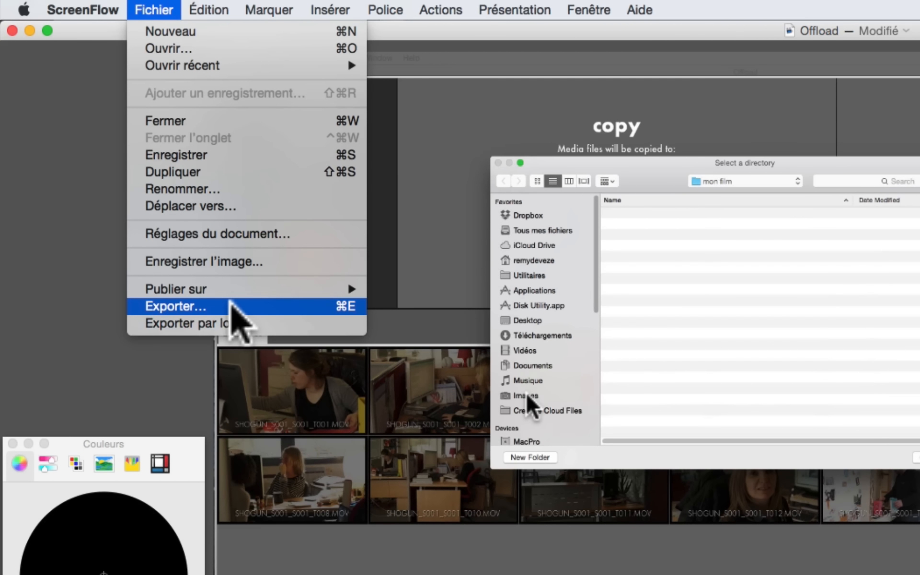
mouse_move(229, 290)
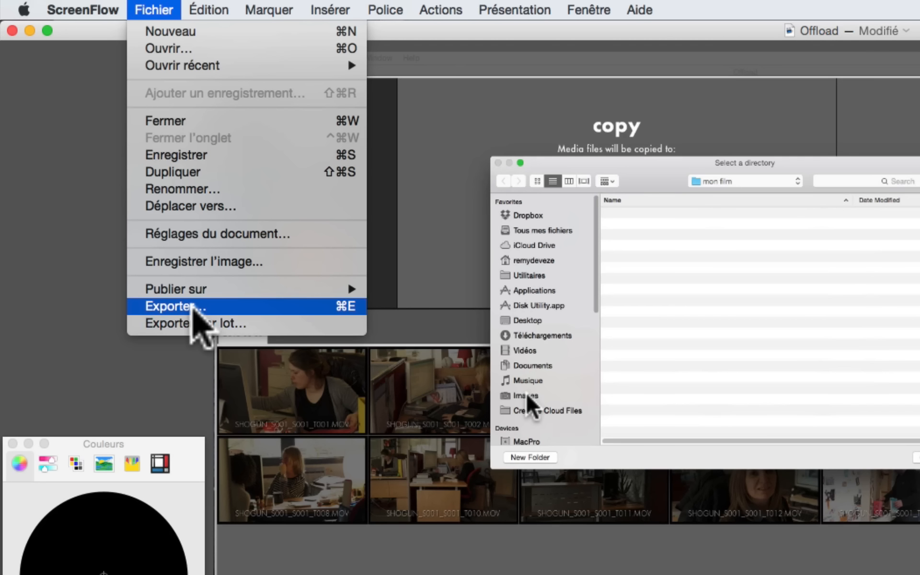
click(194, 308)
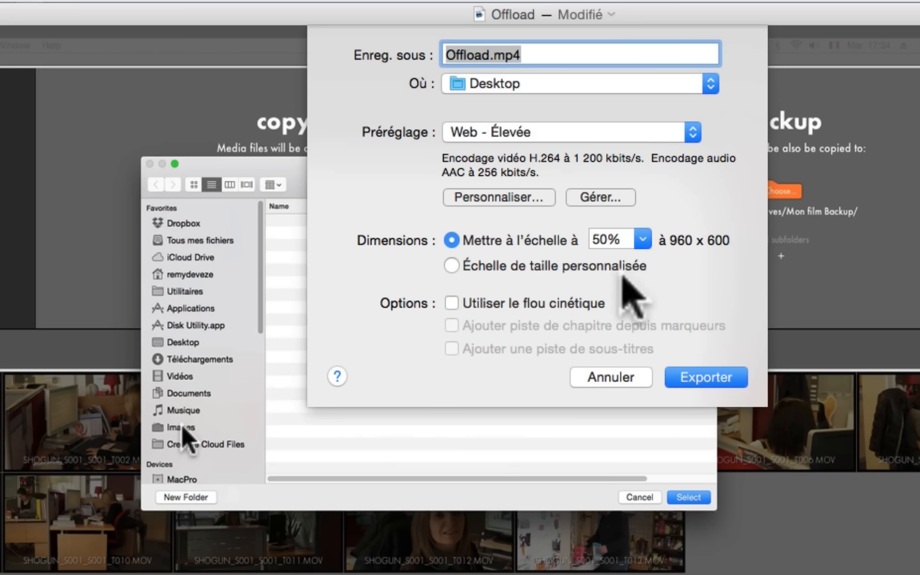
click(642, 242)
click(615, 263)
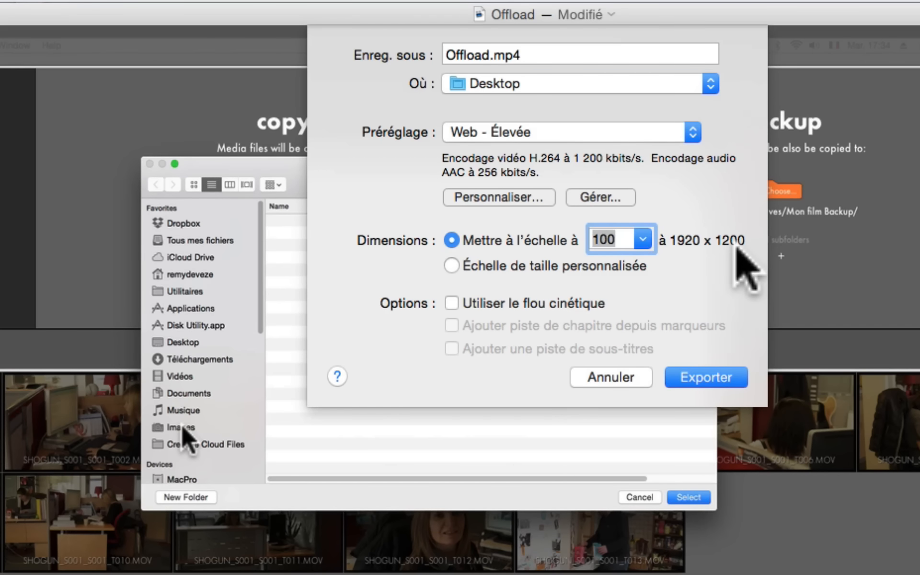
click(452, 304)
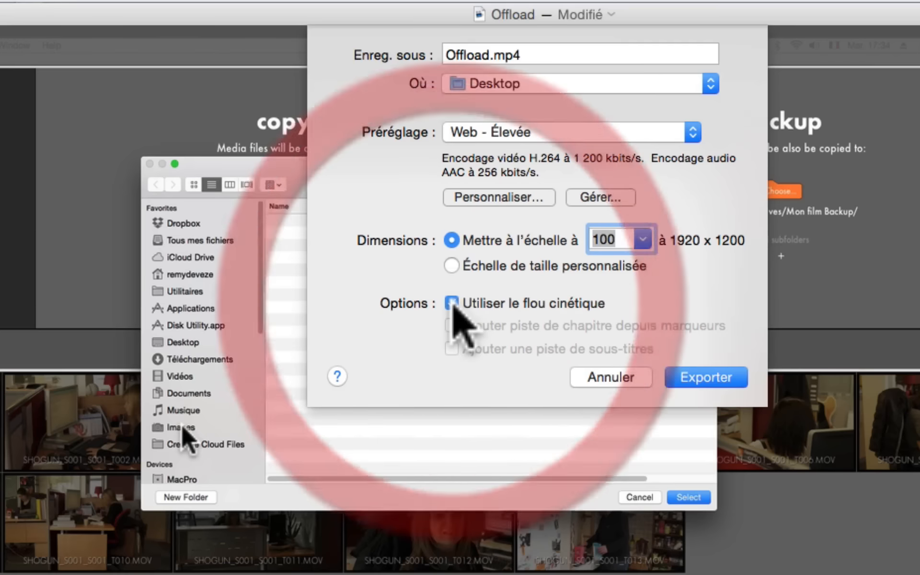